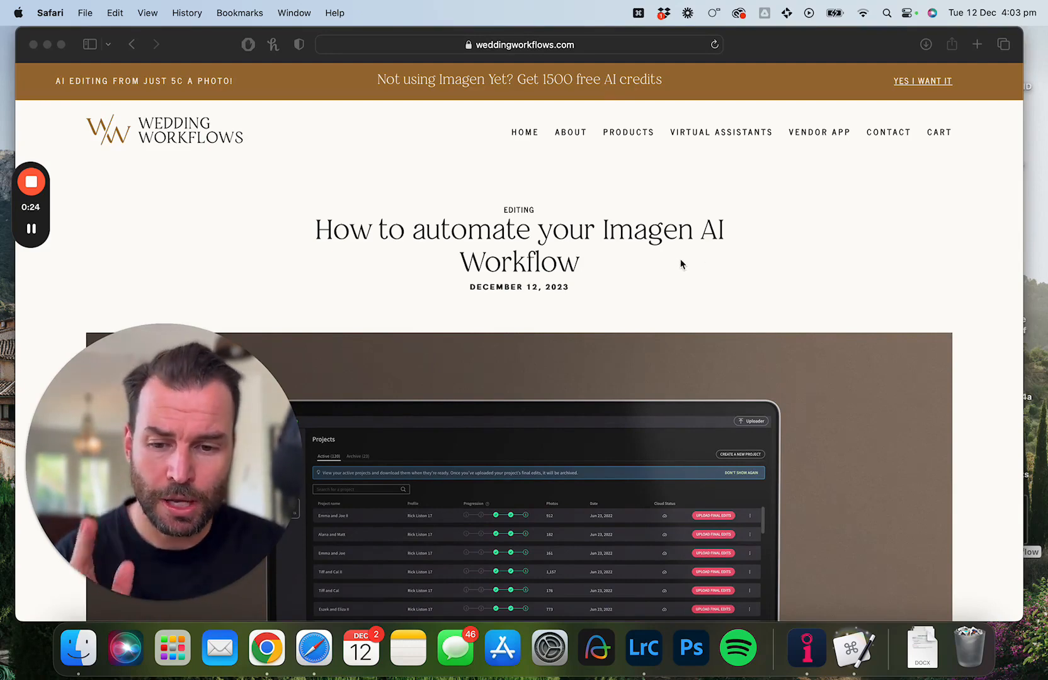
Step: Find the macro download link in the Imagen AI workflow article and download the macro
{"action": "scroll", "coordinate": [651, 272], "scroll_direction": "down", "scroll_amount": 15}
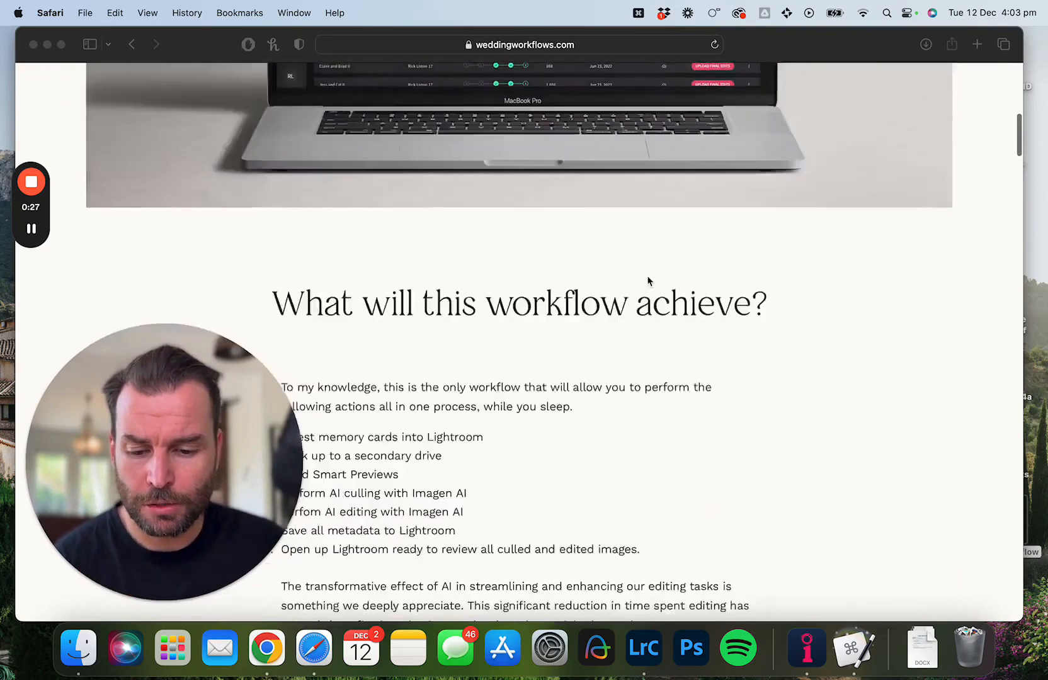
{"action": "scroll", "coordinate": [648, 280], "scroll_direction": "down", "scroll_amount": 5}
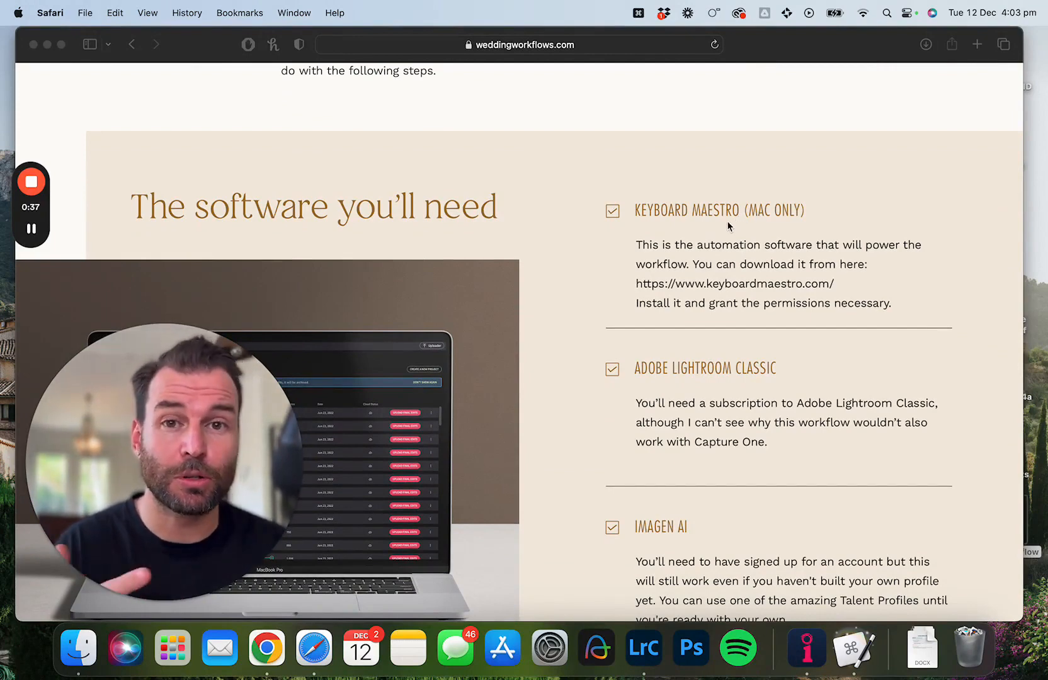
{"action": "scroll", "coordinate": [725, 223], "scroll_direction": "down", "scroll_amount": 20}
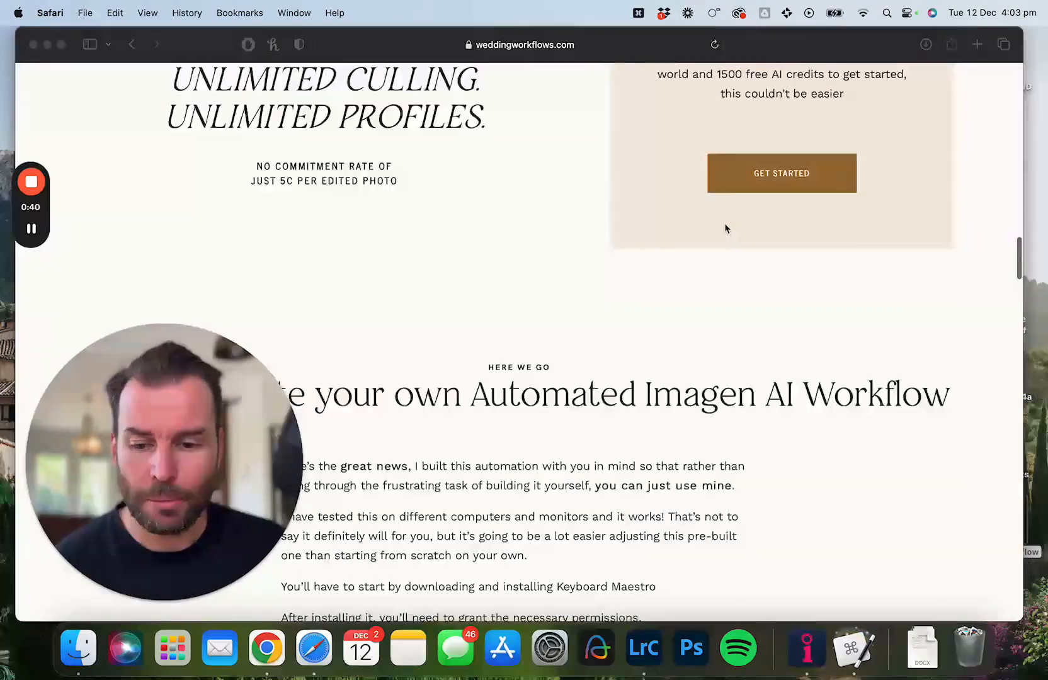
{"action": "scroll", "coordinate": [724, 223], "scroll_direction": "down", "scroll_amount": 3}
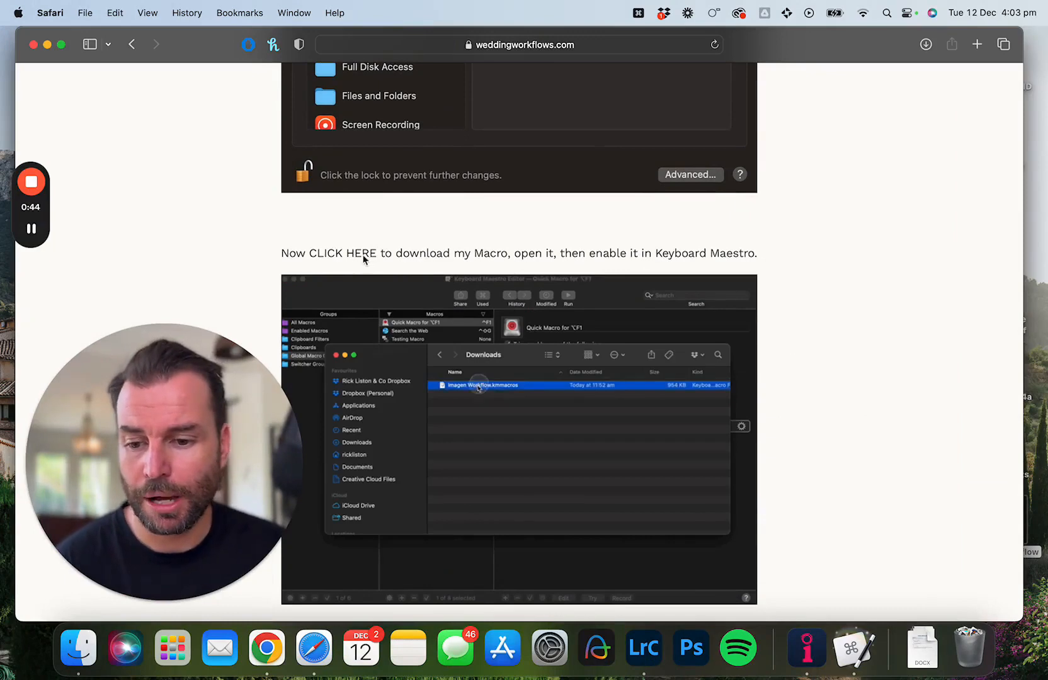
{"action": "left_click", "coordinate": [361, 258]}
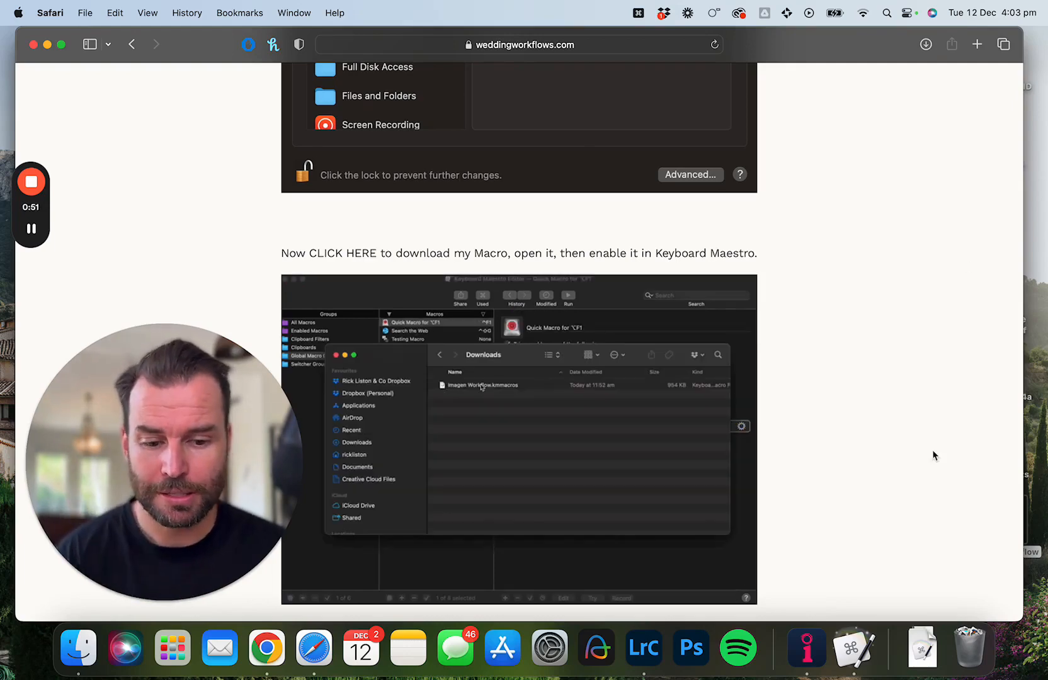
Step: Open the downloaded macro file in Keyboard Maestro and enable the Imagen Workflow macro
{"action": "left_click", "coordinate": [921, 645]}
{"action": "left_click", "coordinate": [923, 595]}
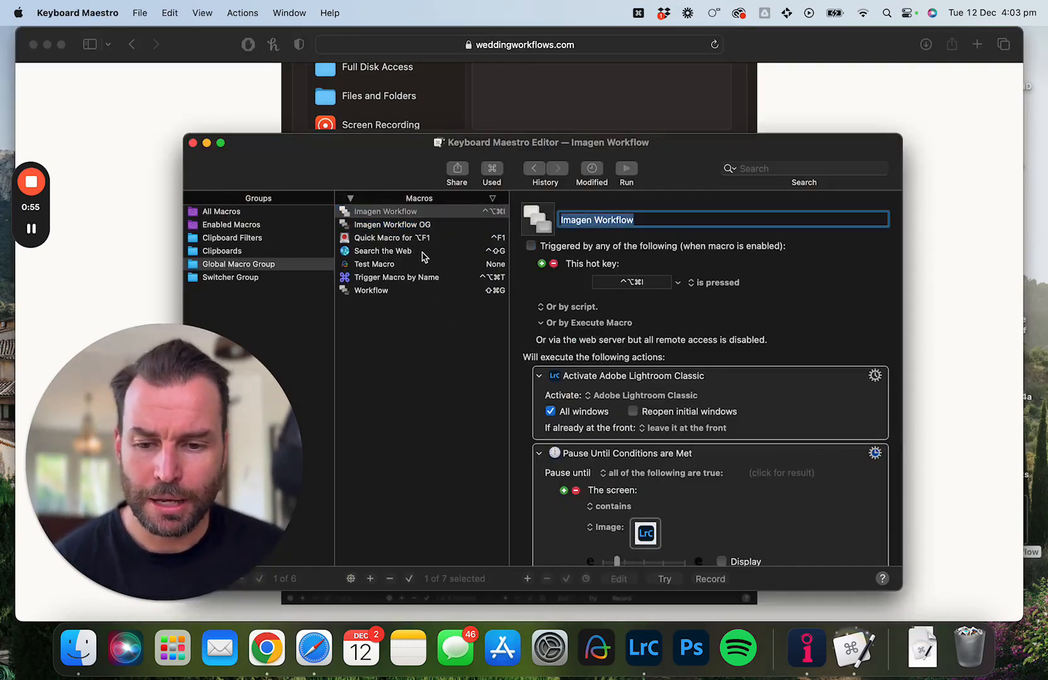
{"action": "right_click", "coordinate": [400, 218]}
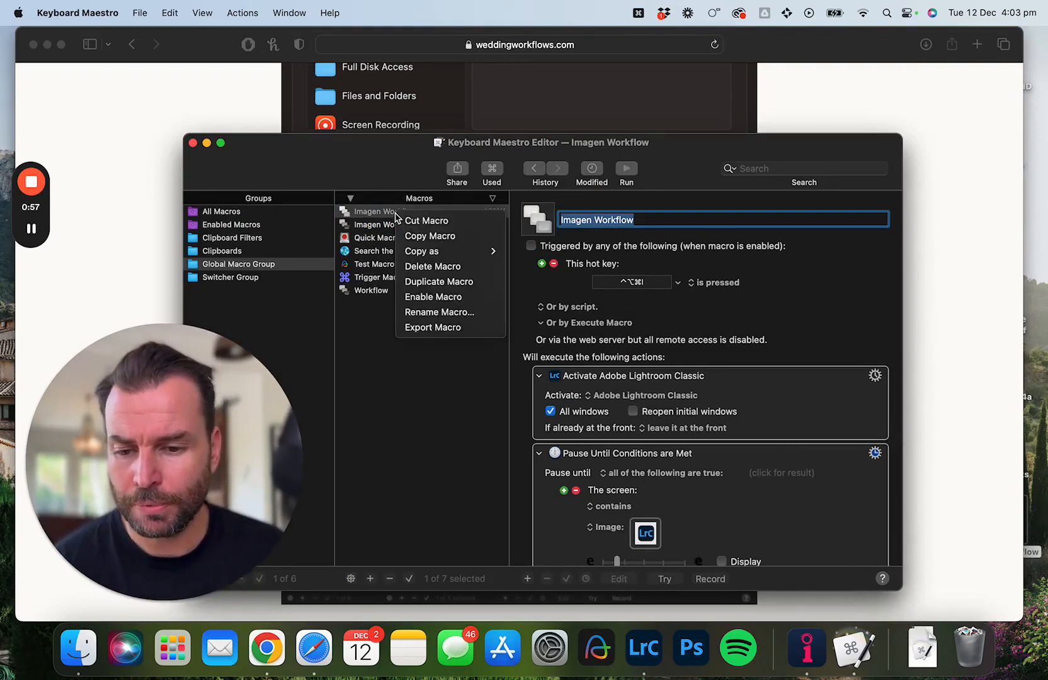
{"action": "left_click", "coordinate": [450, 296]}
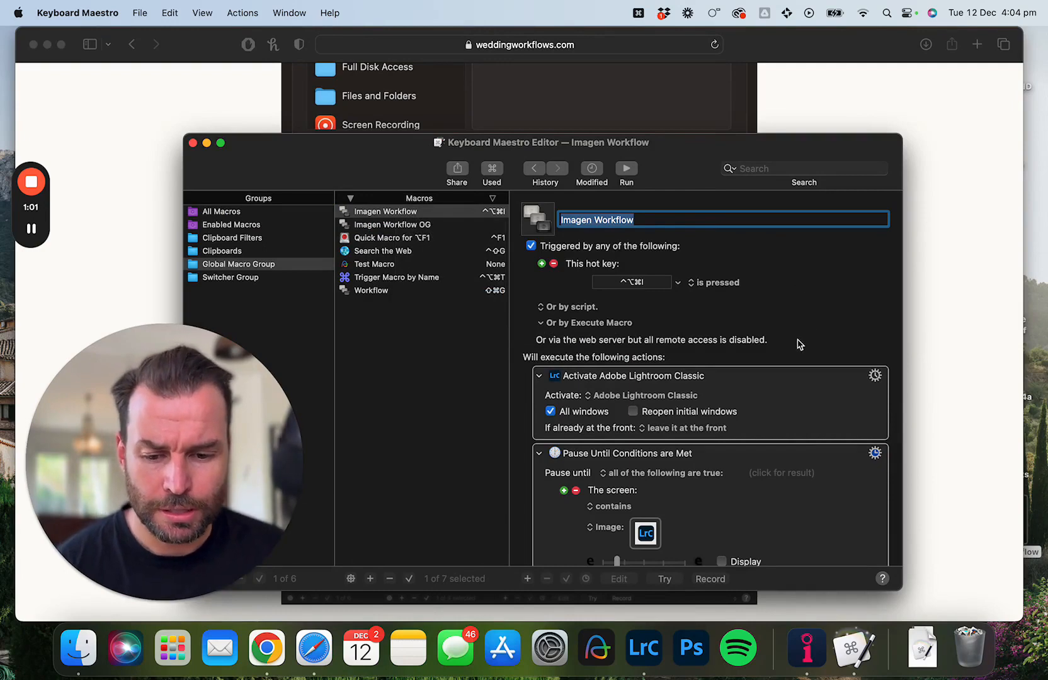
Step: Examine the sequence of actions in the Imagen Workflow macro
{"action": "scroll", "coordinate": [798, 343], "scroll_direction": "down", "scroll_amount": 10}
{"action": "scroll", "coordinate": [797, 344], "scroll_direction": "down", "scroll_amount": 8}
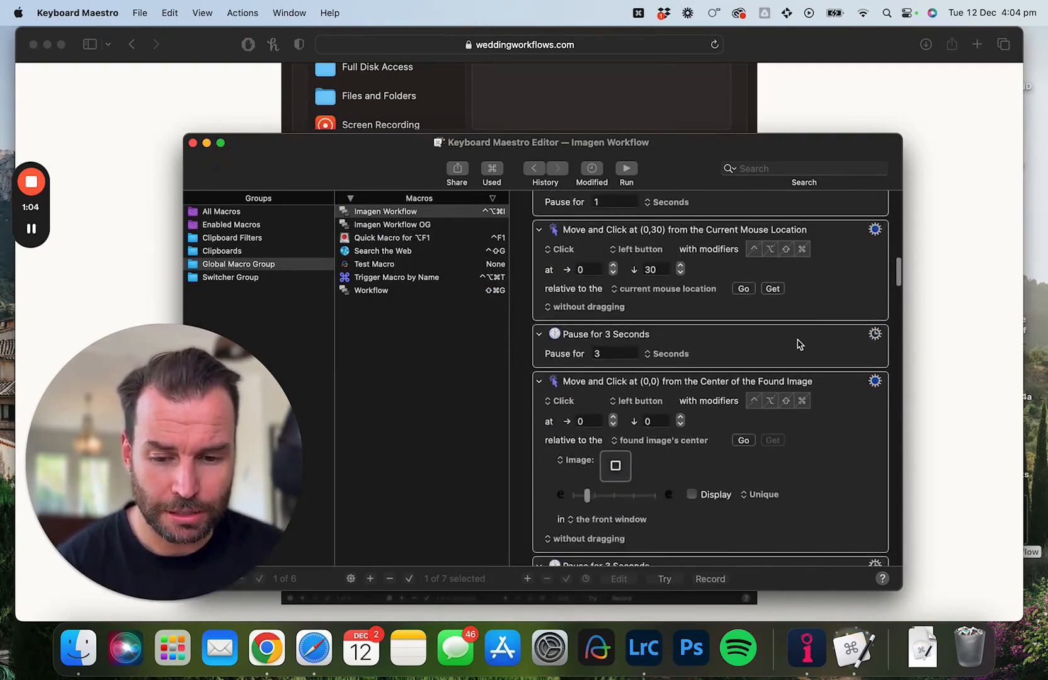
{"action": "scroll", "coordinate": [797, 343], "scroll_direction": "down", "scroll_amount": 11}
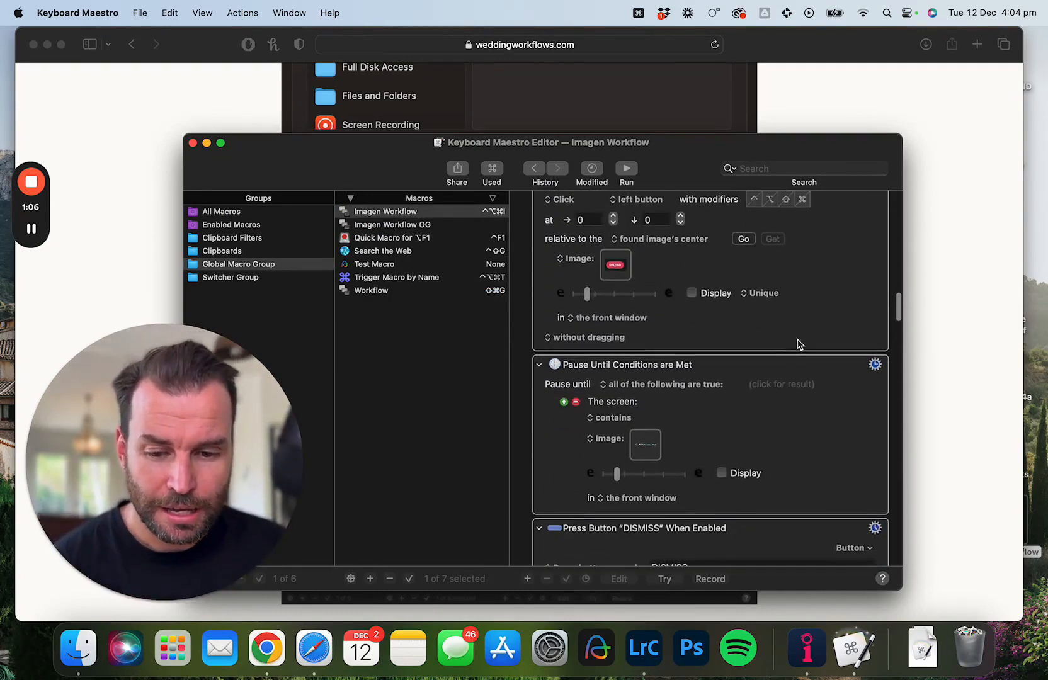
{"action": "scroll", "coordinate": [797, 340], "scroll_direction": "down", "scroll_amount": 7}
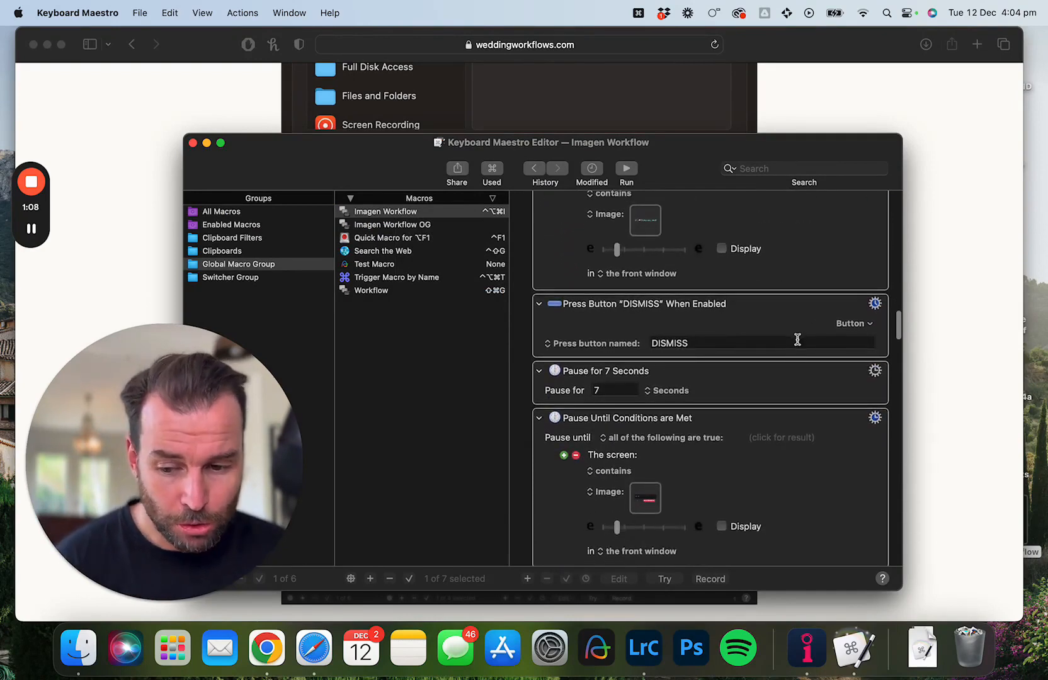
{"action": "scroll", "coordinate": [784, 343], "scroll_direction": "down", "scroll_amount": 8}
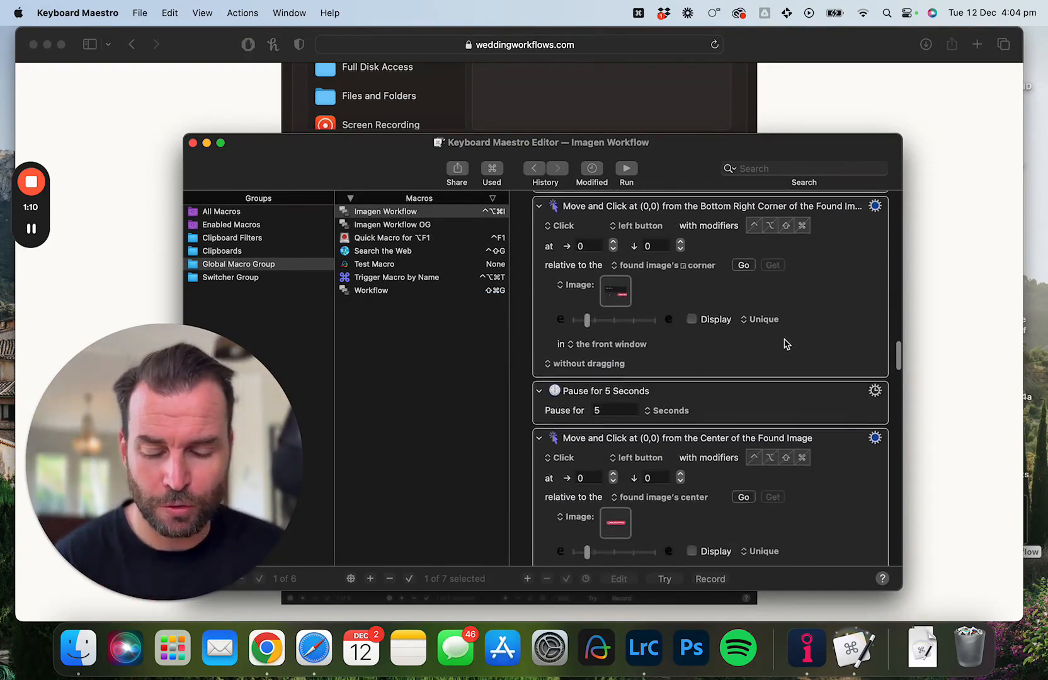
{"action": "scroll", "coordinate": [784, 344], "scroll_direction": "down", "scroll_amount": 3}
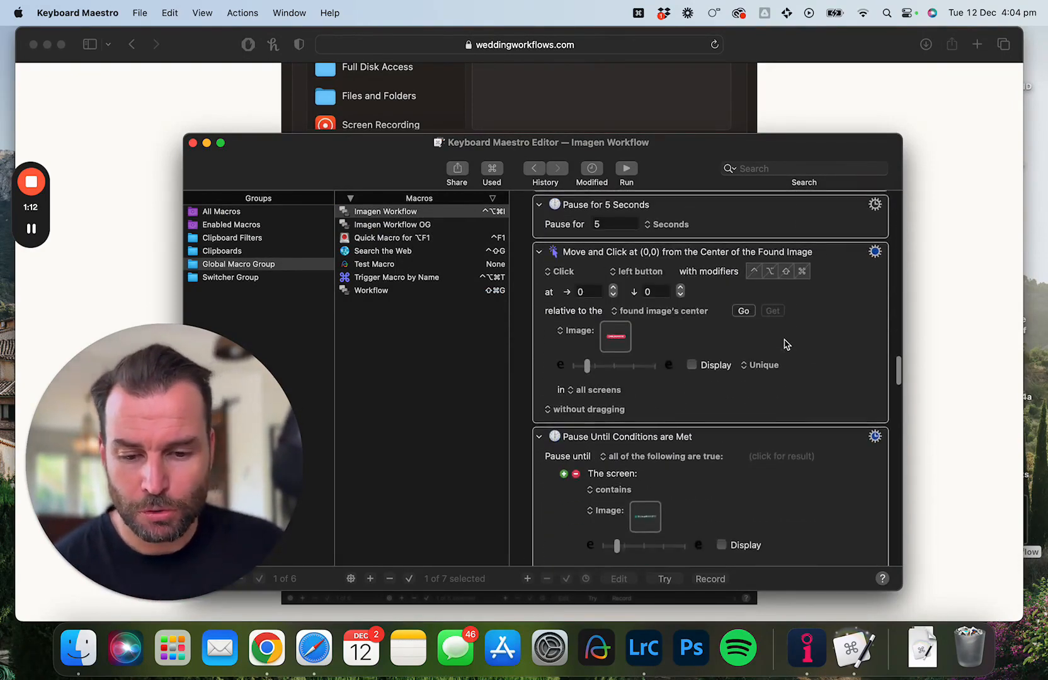
{"action": "scroll", "coordinate": [784, 344], "scroll_direction": "down", "scroll_amount": 15}
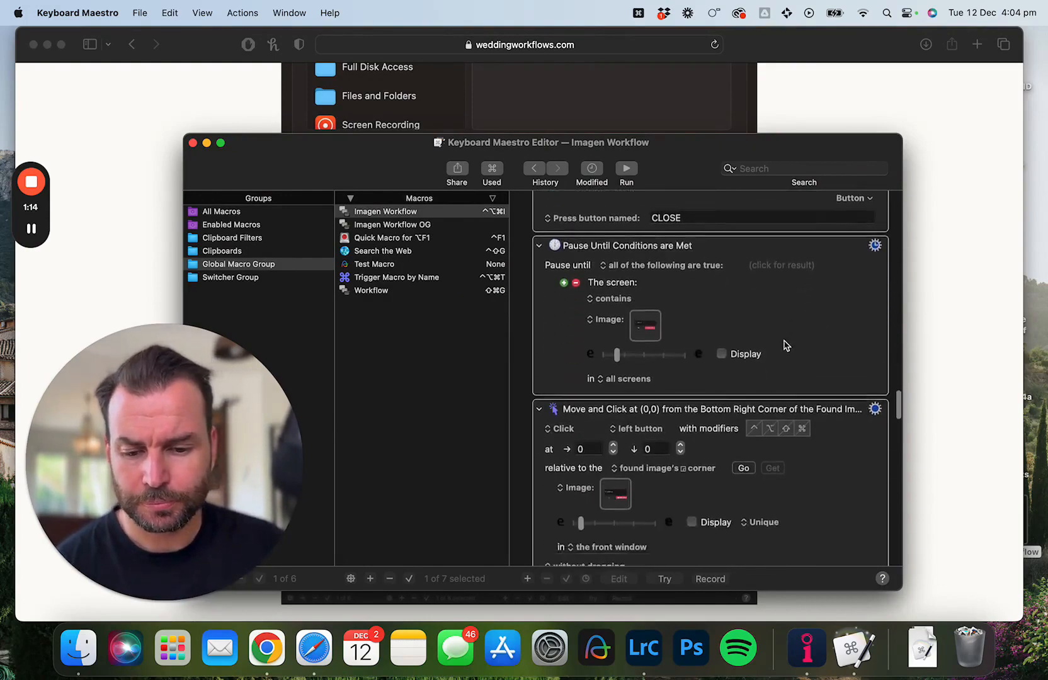
{"action": "scroll", "coordinate": [785, 344], "scroll_direction": "down", "scroll_amount": 20}
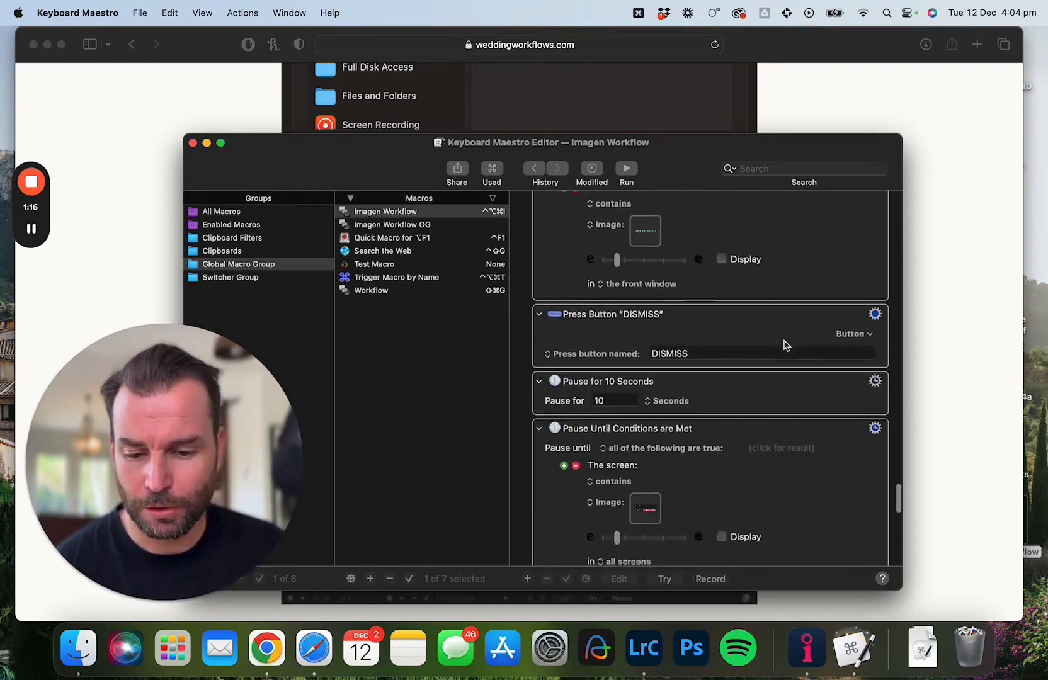
{"action": "scroll", "coordinate": [785, 345], "scroll_direction": "down", "scroll_amount": 20}
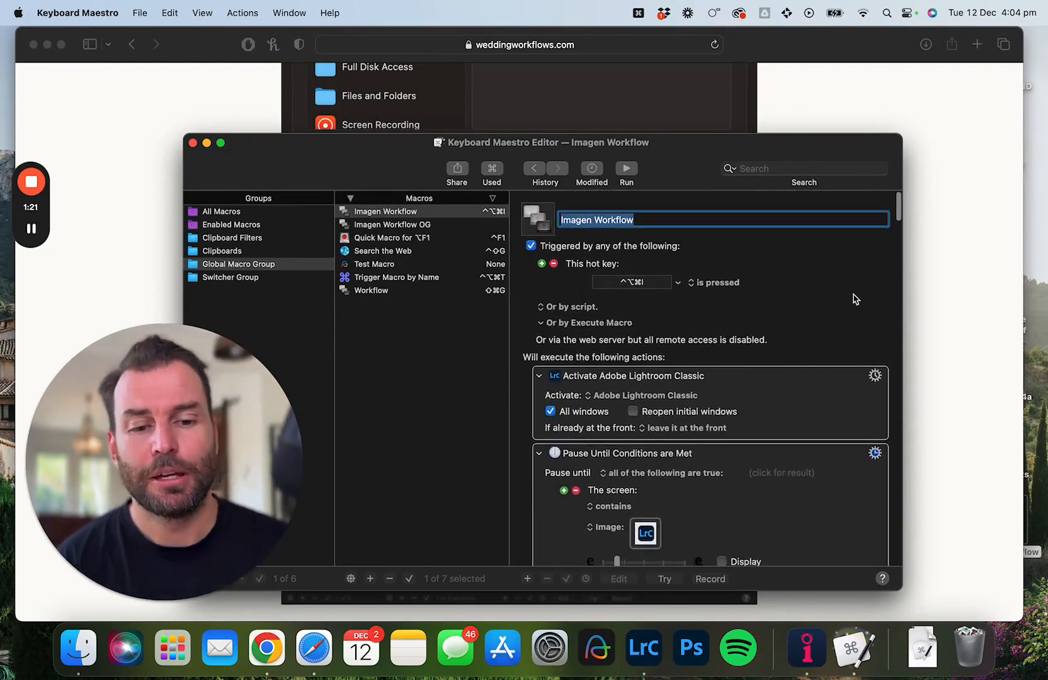
Step: Switch to ImagenAI, start a new culling project, dismiss the tutorial offer and choose the photography type
{"action": "left_click", "coordinate": [806, 647]}
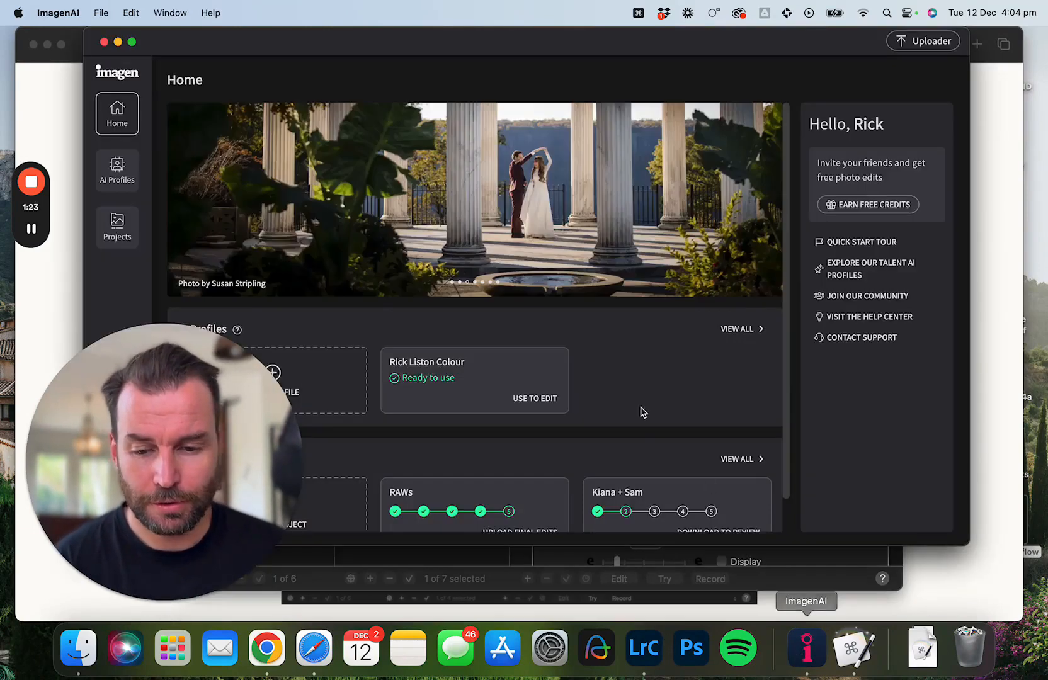
{"action": "left_click", "coordinate": [345, 501]}
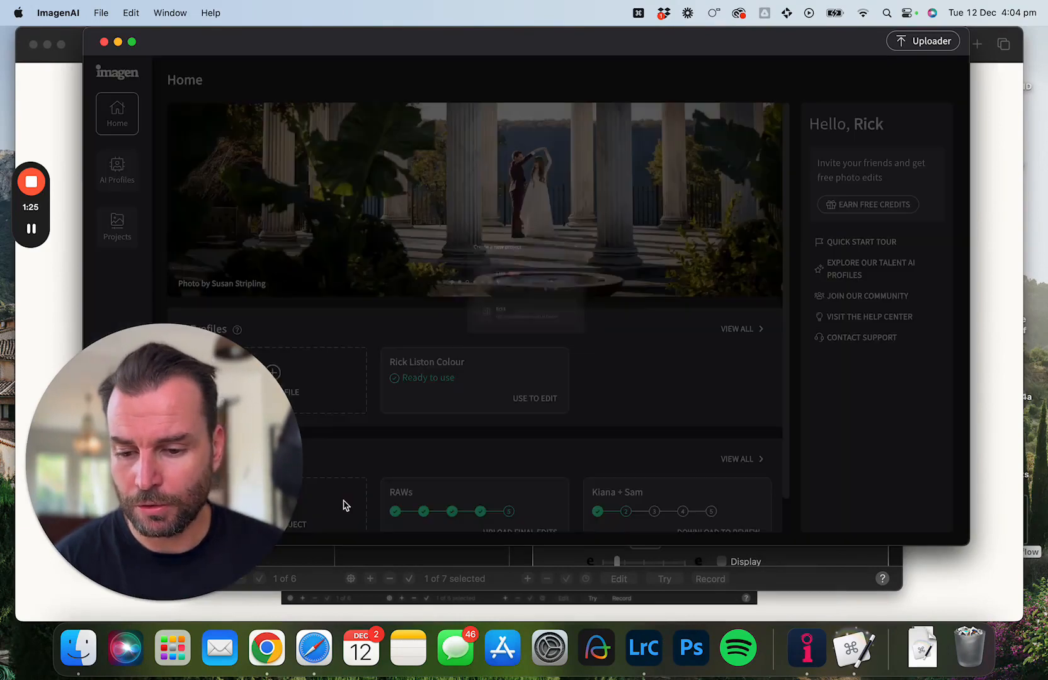
{"action": "left_click", "coordinate": [507, 291]}
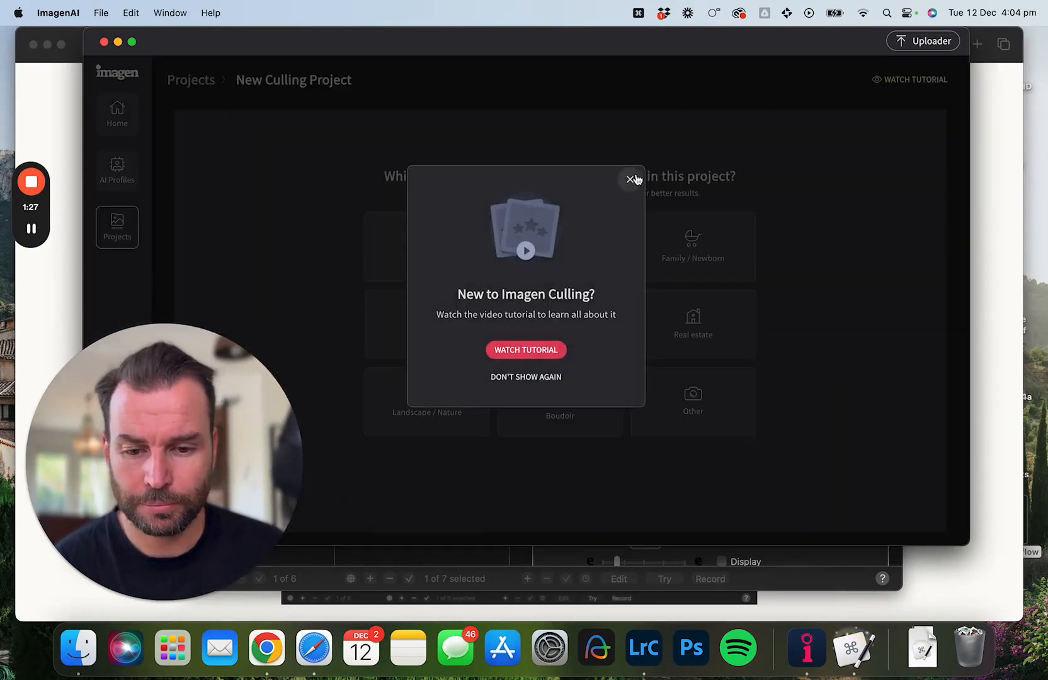
{"action": "left_click", "coordinate": [628, 178]}
{"action": "left_click", "coordinate": [440, 239]}
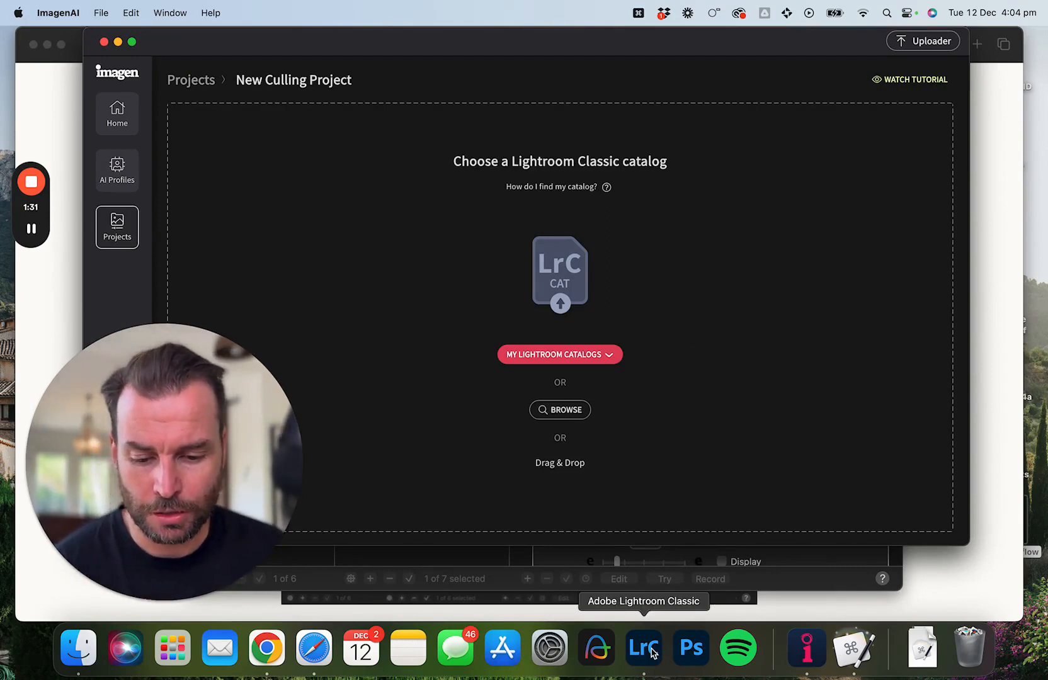
Step: Switch to Lightroom Classic and set up an import of the RAWs folder with Build Smart Previews enabled
{"action": "left_click", "coordinate": [652, 655]}
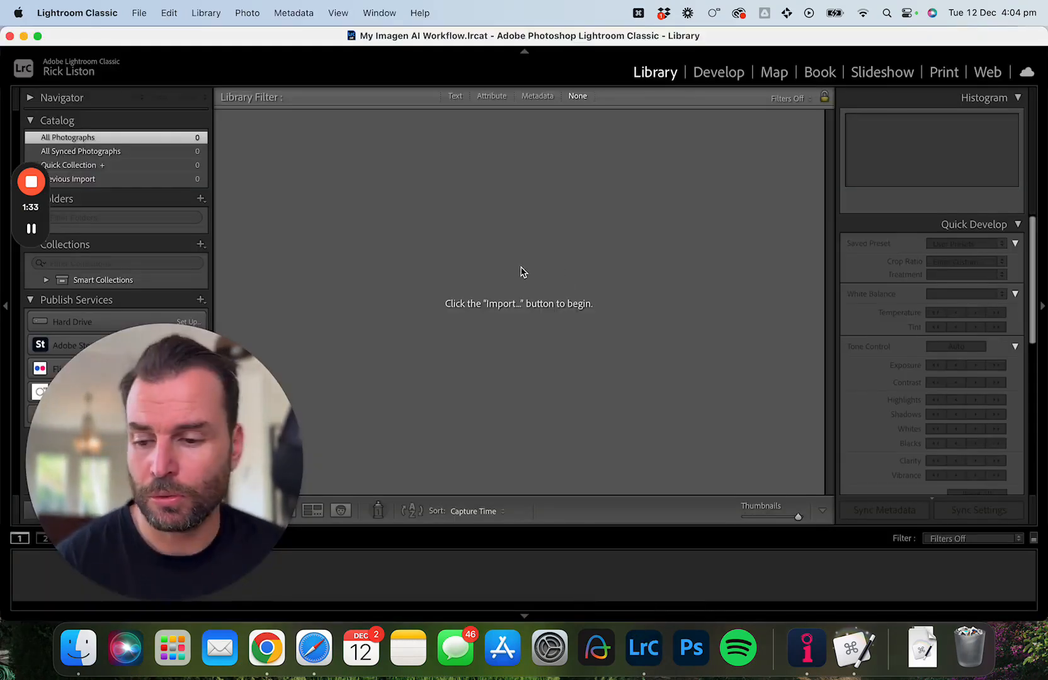
{"action": "left_click", "coordinate": [68, 515]}
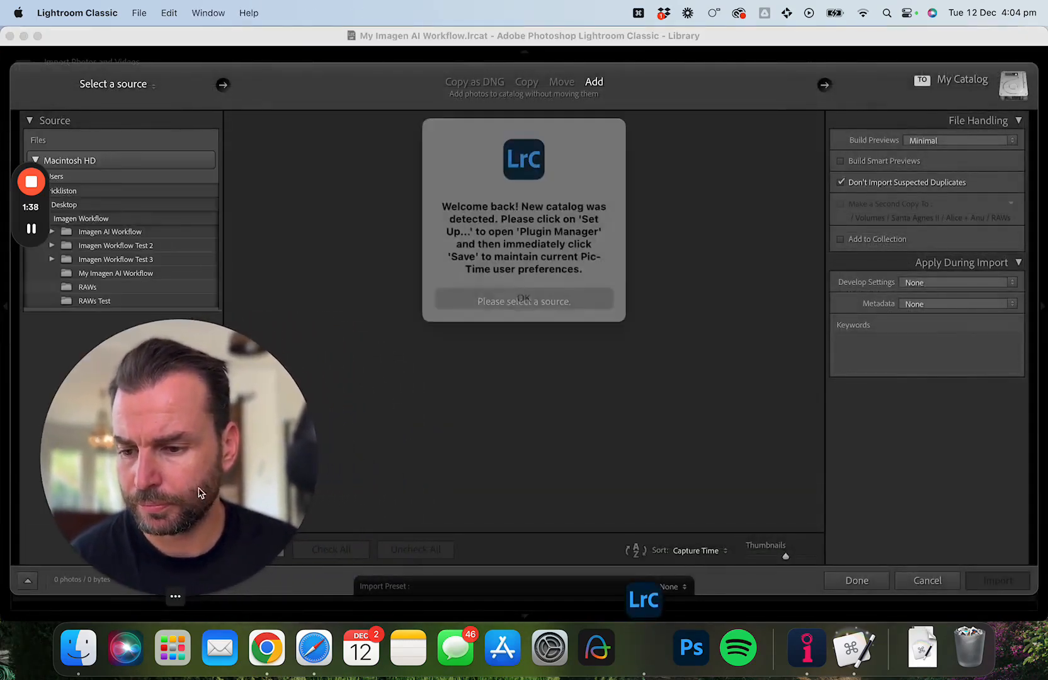
{"action": "left_click", "coordinate": [522, 290]}
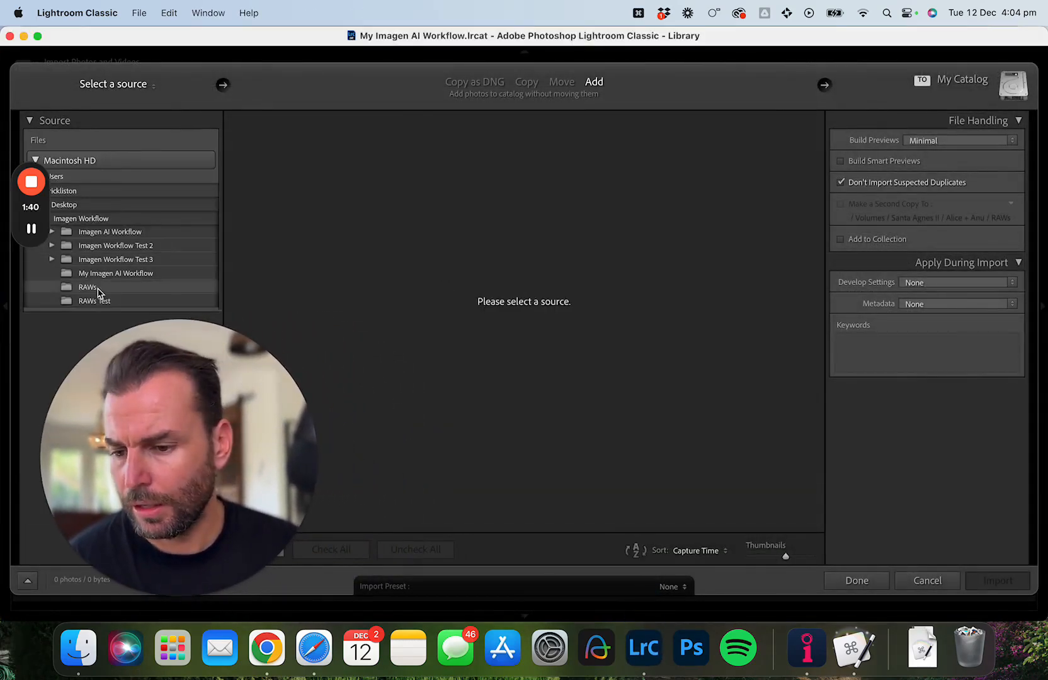
{"action": "left_click", "coordinate": [88, 287]}
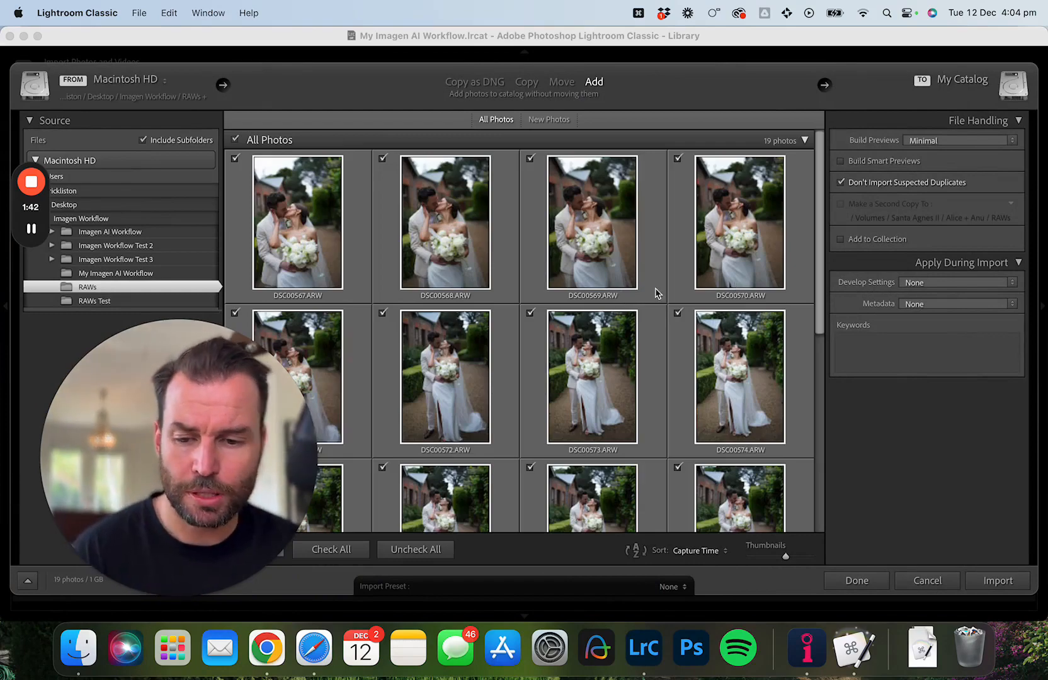
{"action": "scroll", "coordinate": [650, 296], "scroll_direction": "down", "scroll_amount": 5}
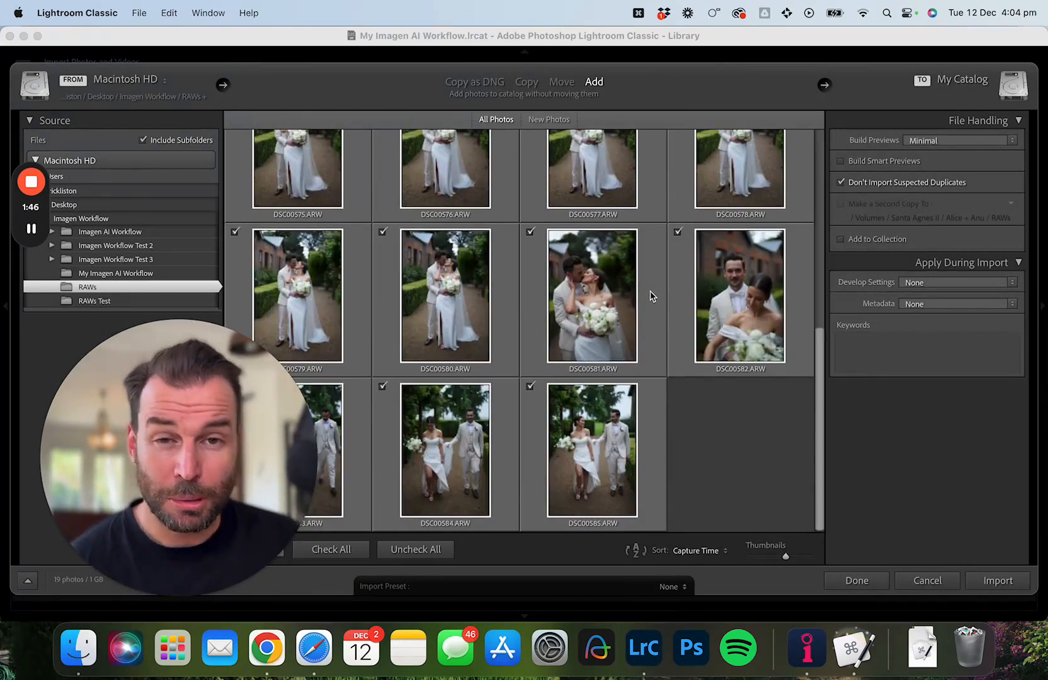
{"action": "scroll", "coordinate": [650, 295], "scroll_direction": "up", "scroll_amount": 5}
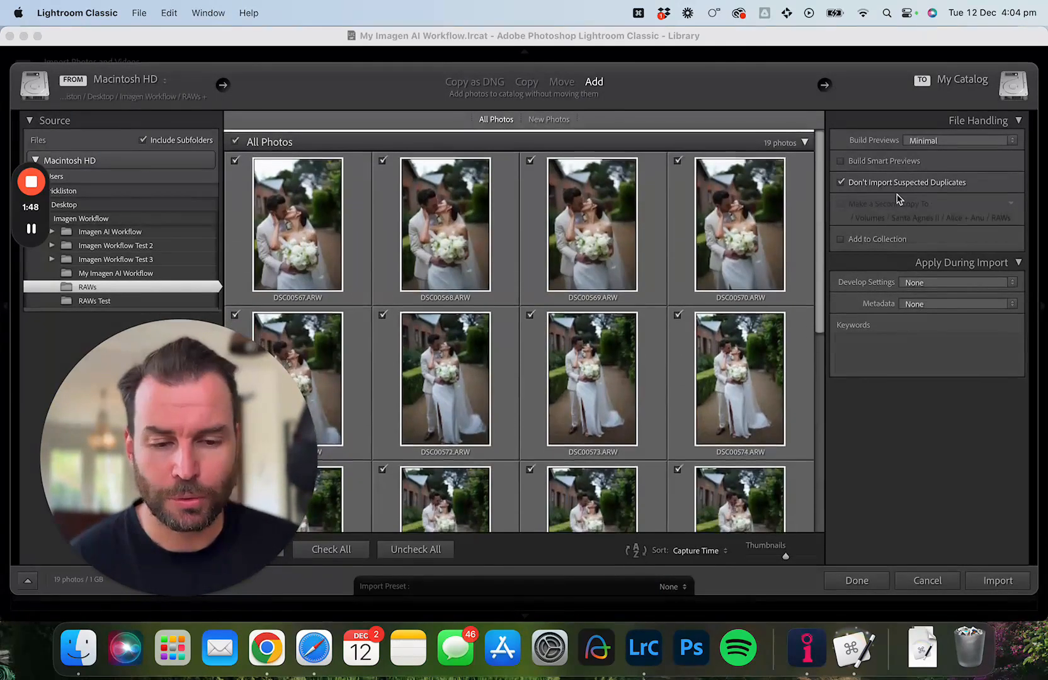
{"action": "left_click", "coordinate": [840, 162]}
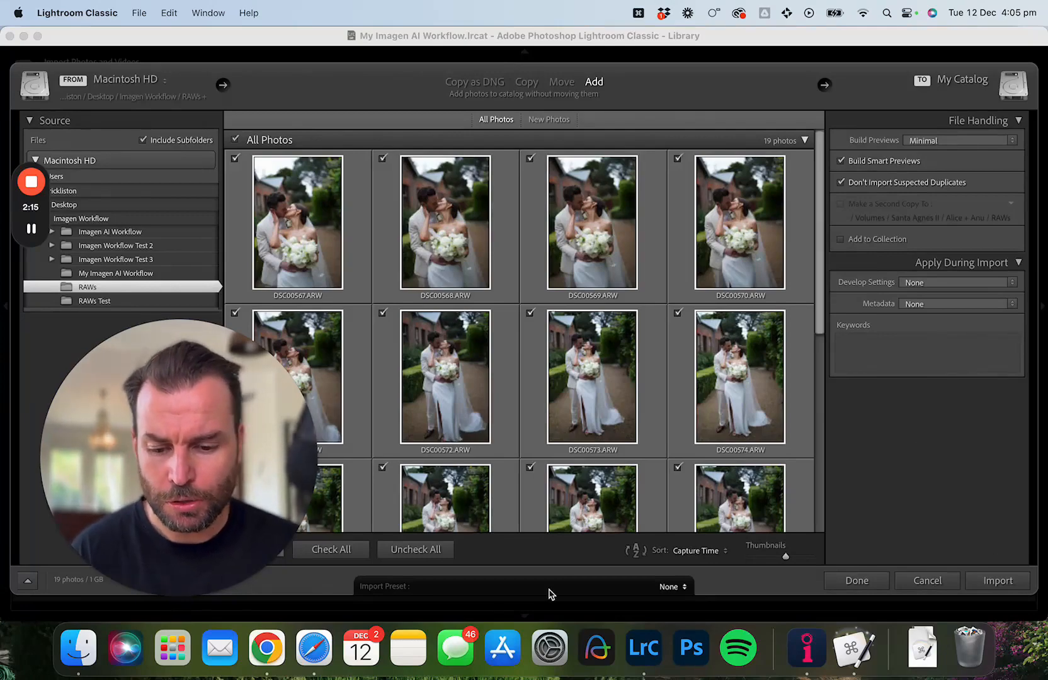
Step: Switch to Keyboard Maestro, run the Imagen Workflow macro and import the RAWs photos into the Lightroom catalog
{"action": "left_click", "coordinate": [851, 654]}
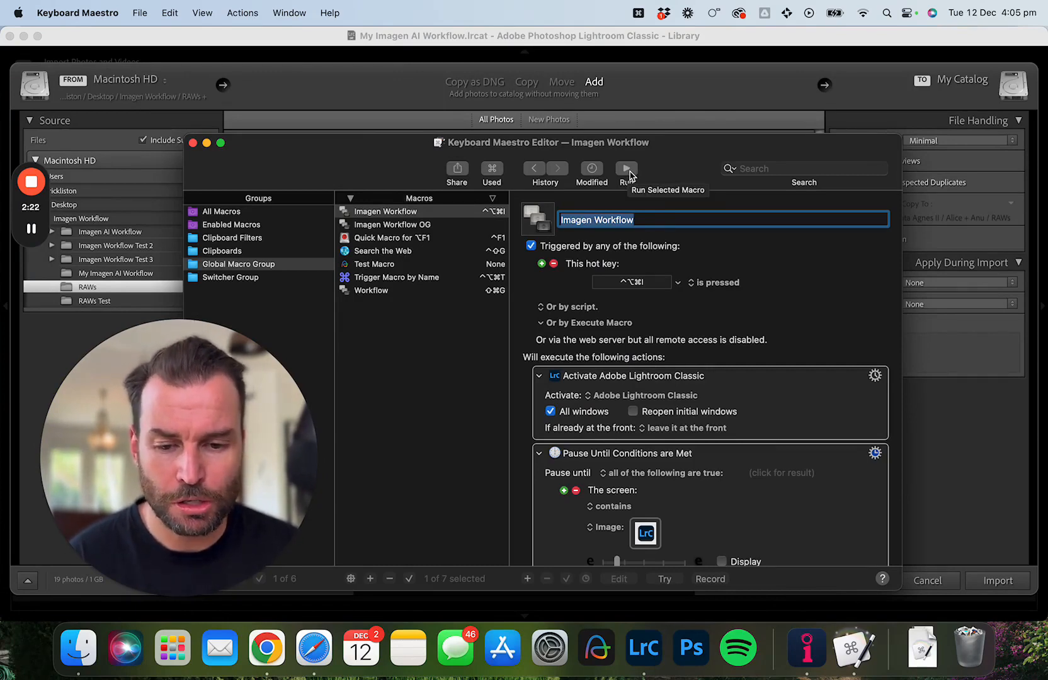
{"action": "left_click", "coordinate": [629, 174]}
{"action": "left_click", "coordinate": [1006, 582]}
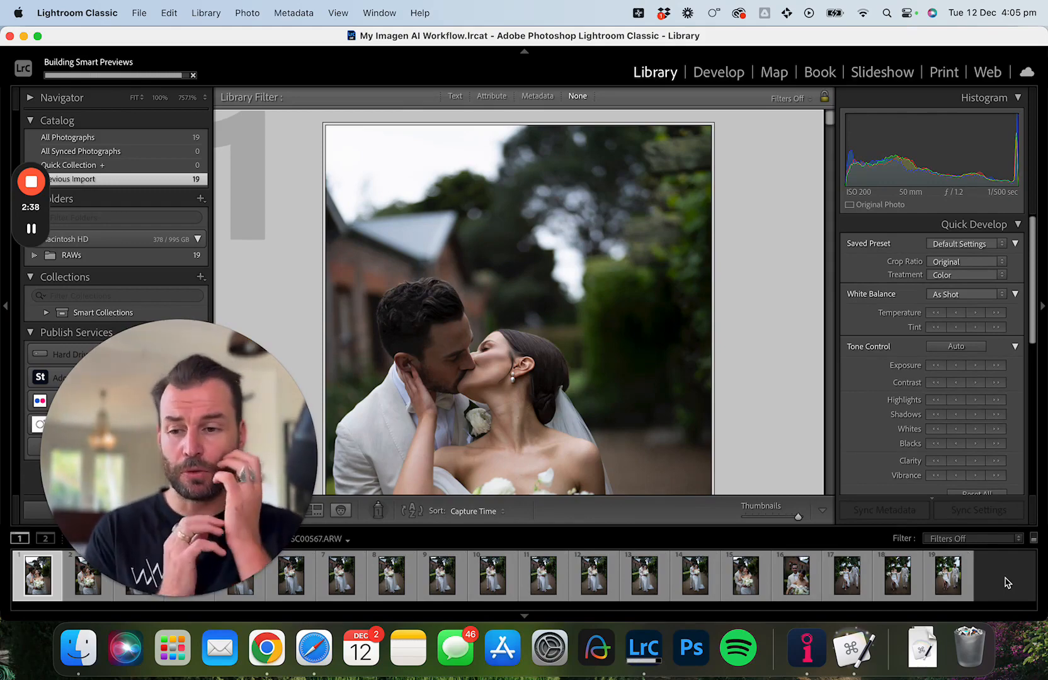
Step: Switch to ImagenAI, choose the My Imagen AI Workflow.lrcat catalog for the culling project and upload all its folders
{"action": "key", "text": "super+Tab"}
{"action": "left_click", "coordinate": [559, 355]}
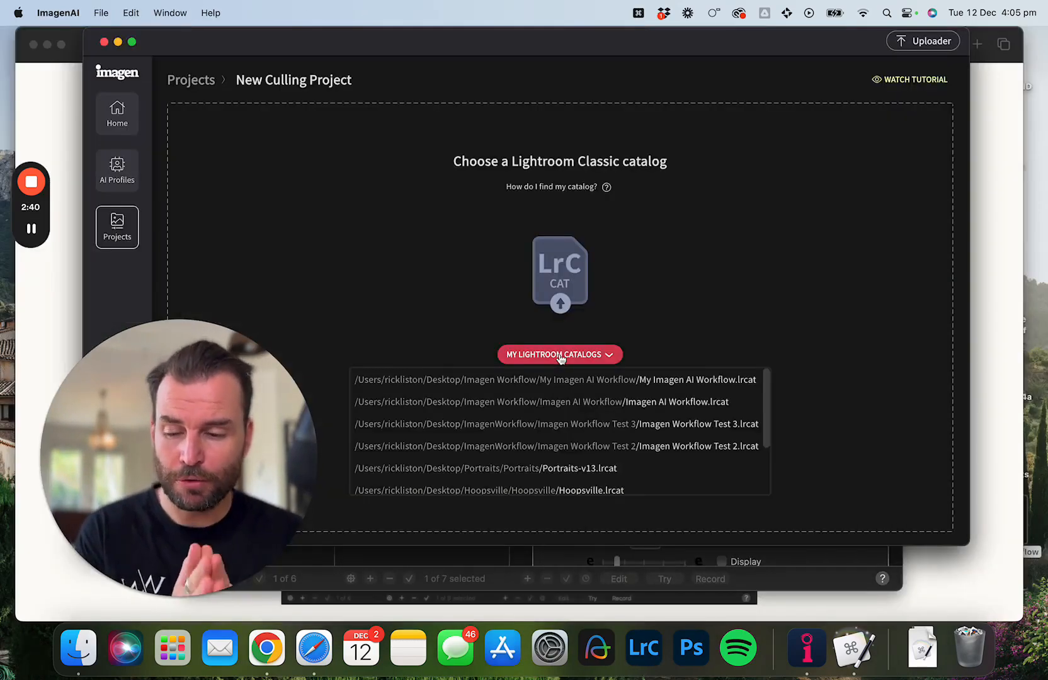
{"action": "left_click", "coordinate": [562, 380]}
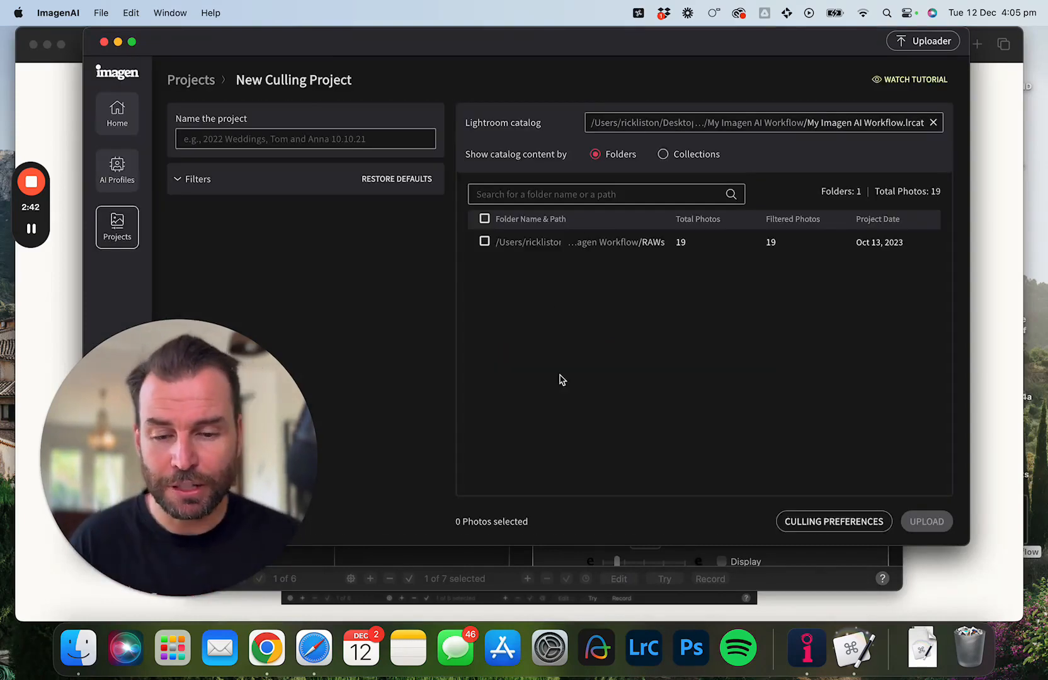
{"action": "left_click", "coordinate": [484, 219]}
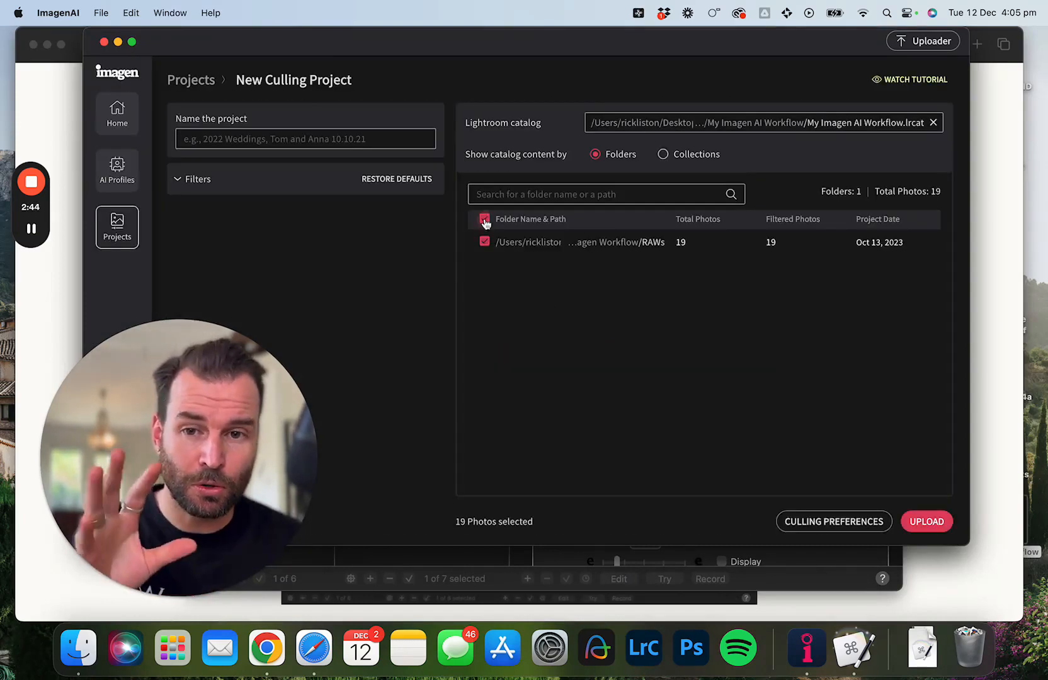
{"action": "left_click", "coordinate": [928, 523]}
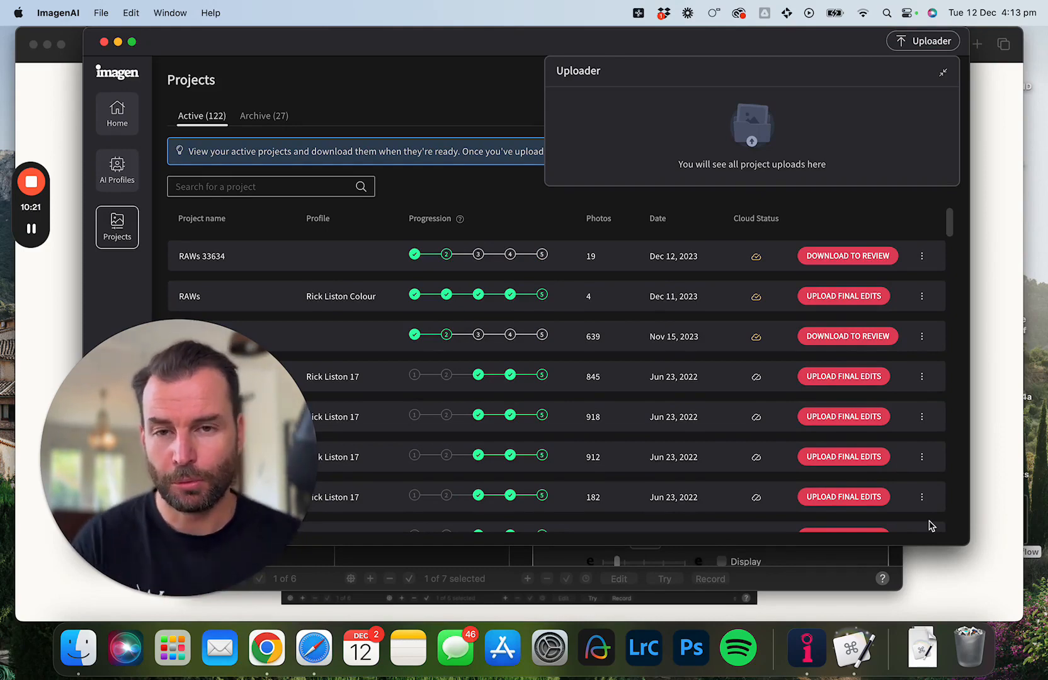
Step: Download the culling ratings of the RAWs 33634 project into the My Imagen AI Workflow.lrcat catalog
{"action": "left_click", "coordinate": [850, 262]}
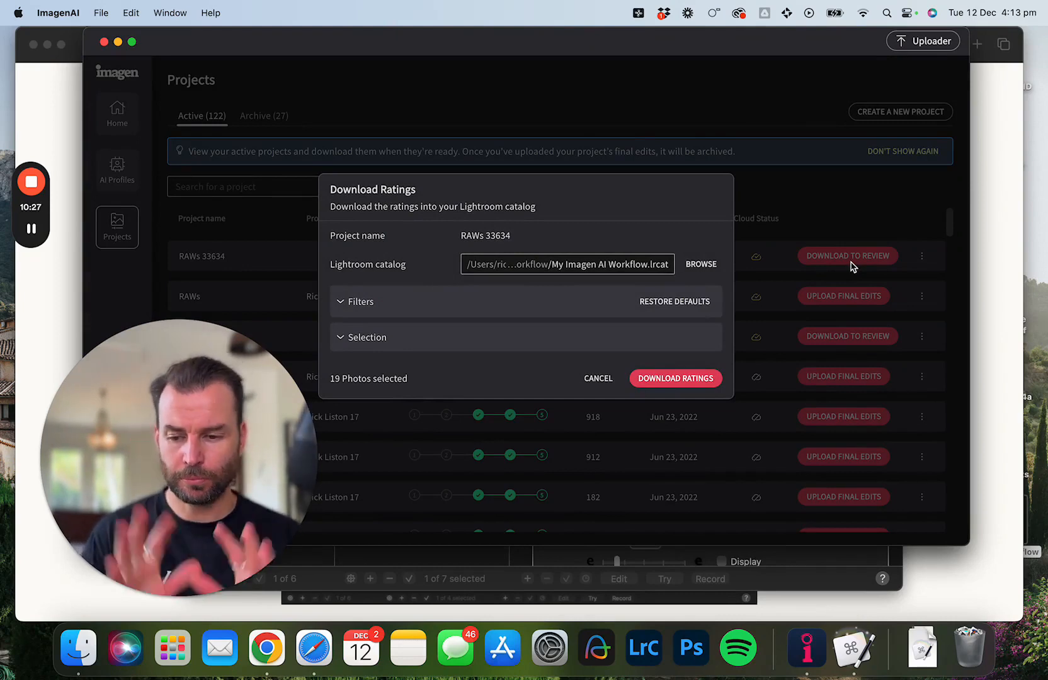
{"action": "left_click", "coordinate": [676, 377]}
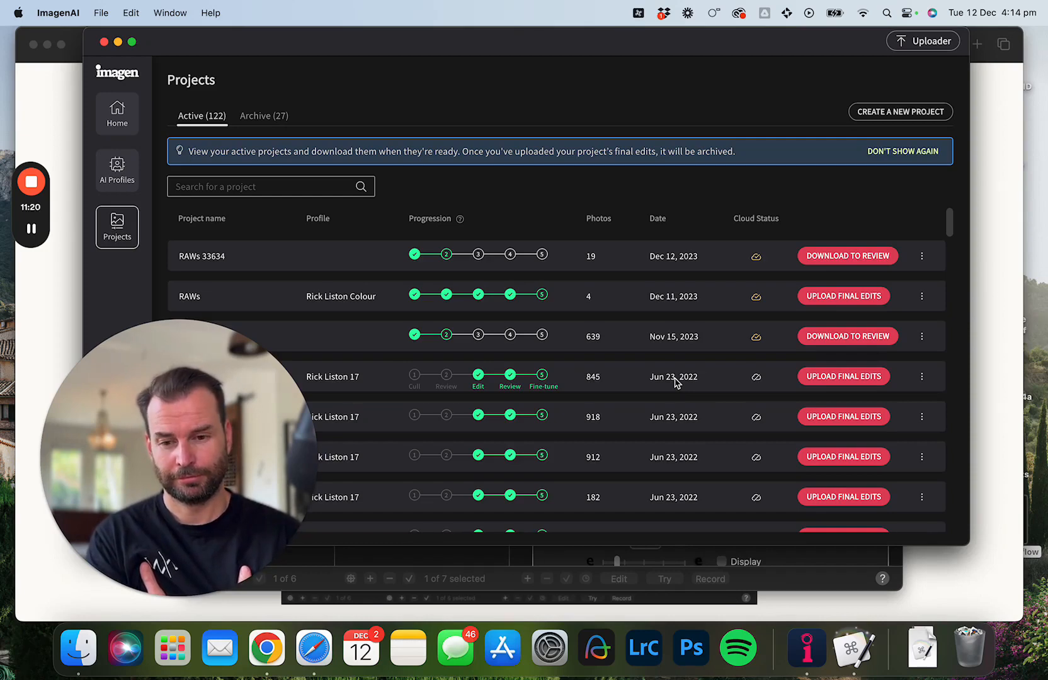
Step: Continue the RAWs 33634 project to its editing stage and upload all folders of the catalog for AI editing
{"action": "left_click", "coordinate": [863, 260]}
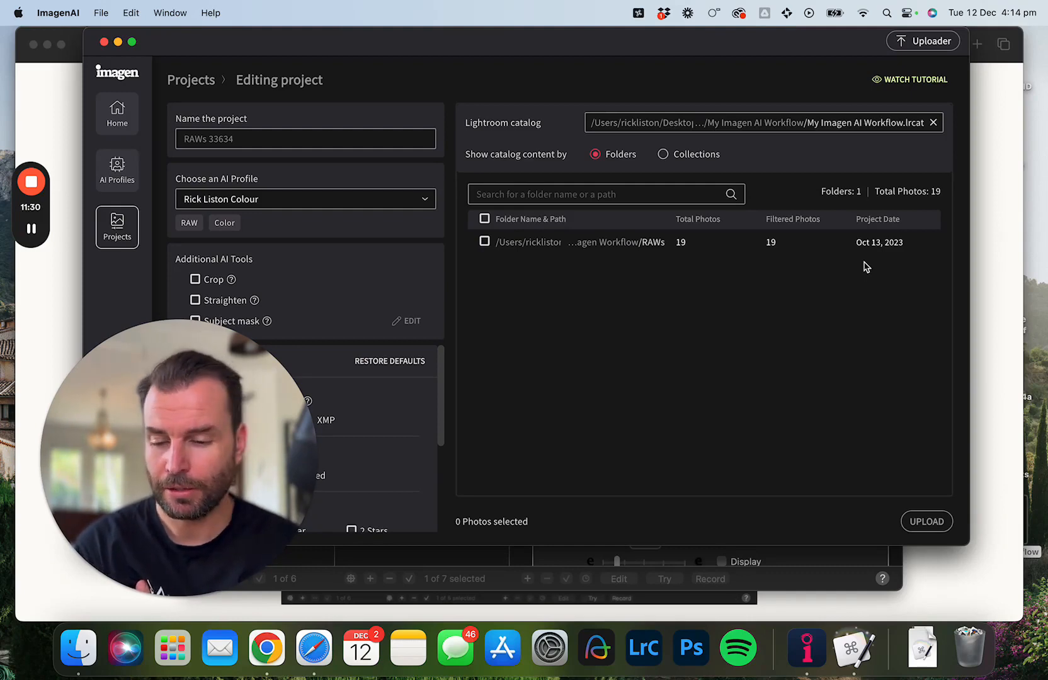
{"action": "scroll", "coordinate": [390, 363], "scroll_direction": "down", "scroll_amount": 2}
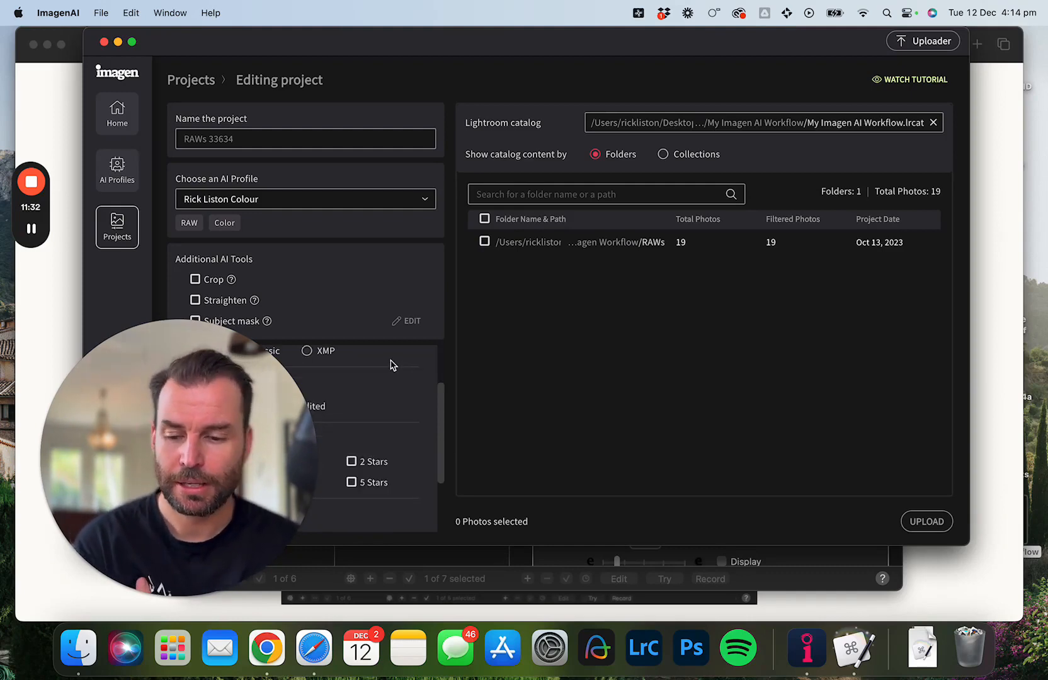
{"action": "left_click", "coordinate": [483, 219]}
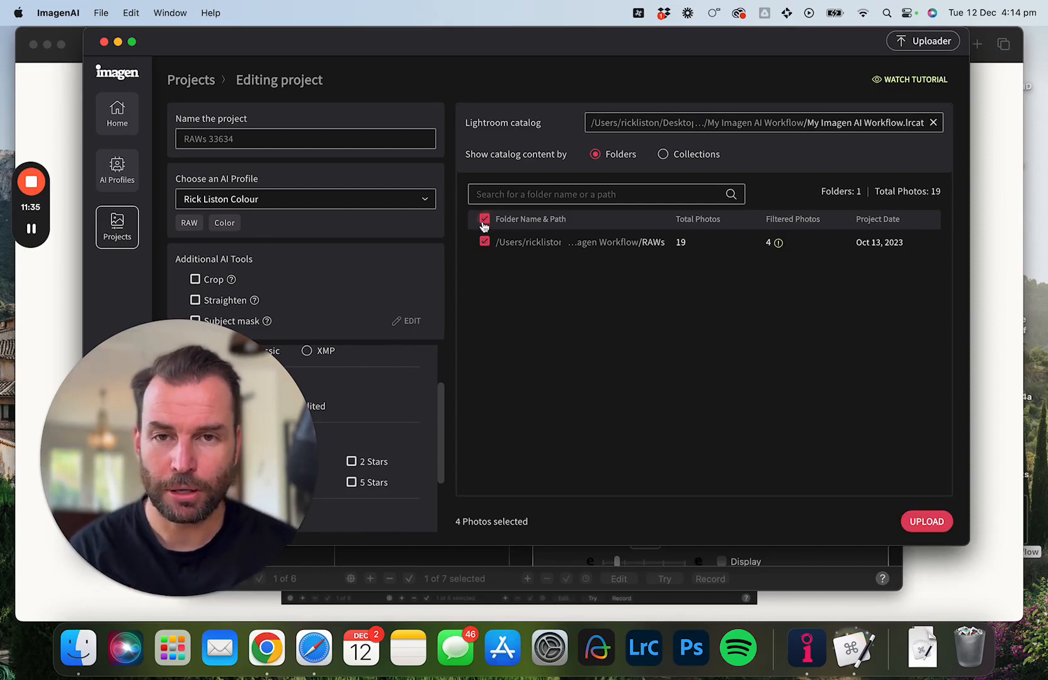
{"action": "key", "text": "Return"}
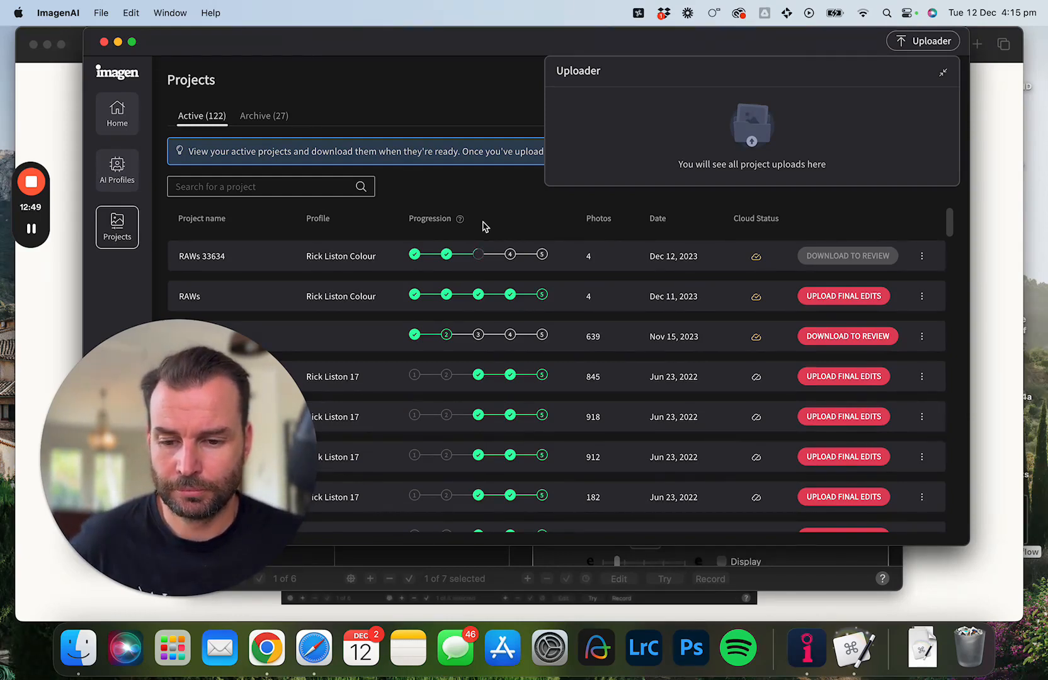
Step: Download the finished edits of the RAWs 33634 project and show the catalog's photos as a grid in Lightroom Classic
{"action": "left_click", "coordinate": [862, 265]}
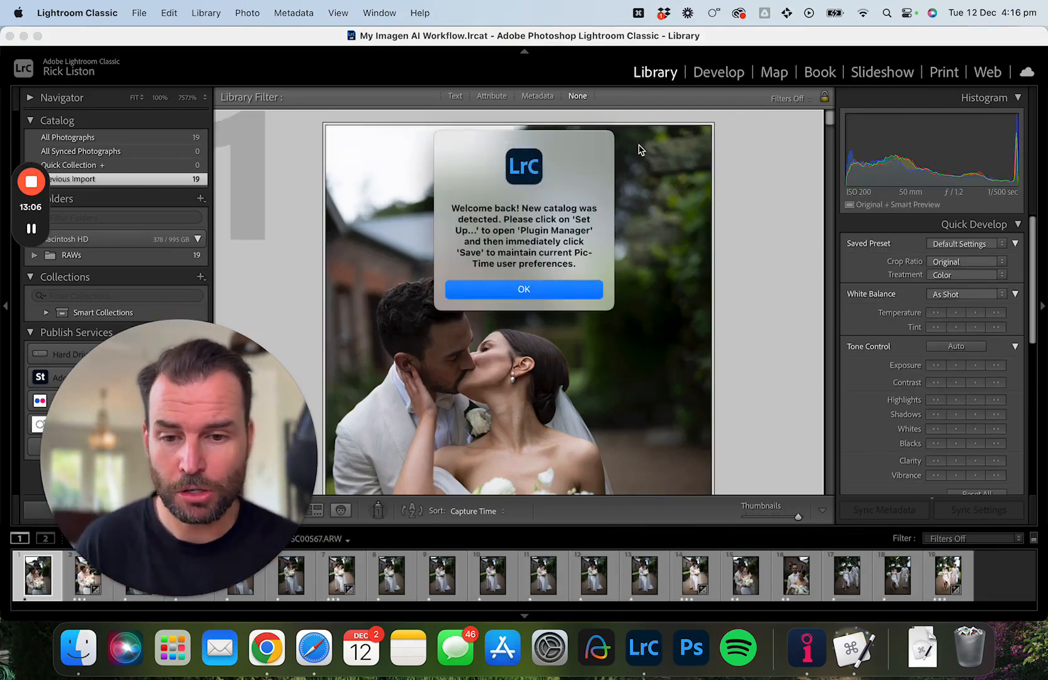
{"action": "left_click", "coordinate": [583, 288]}
{"action": "key", "text": "g"}
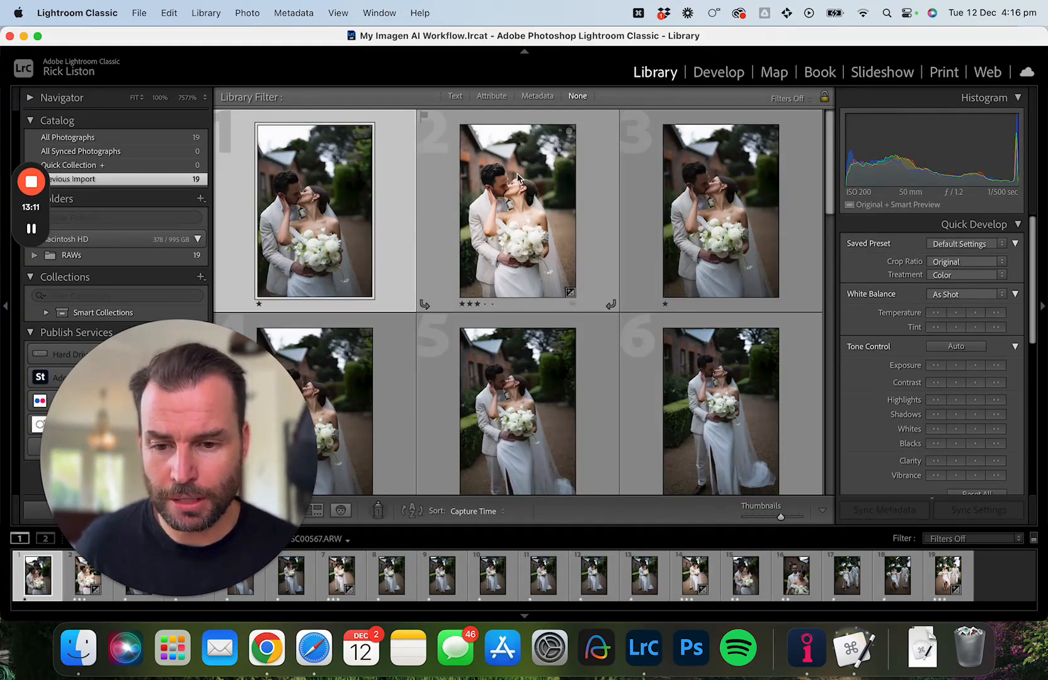
Step: Look over the imported photos and filter the library to those rated 3 stars and higher
{"action": "scroll", "coordinate": [530, 284], "scroll_direction": "down", "scroll_amount": 10}
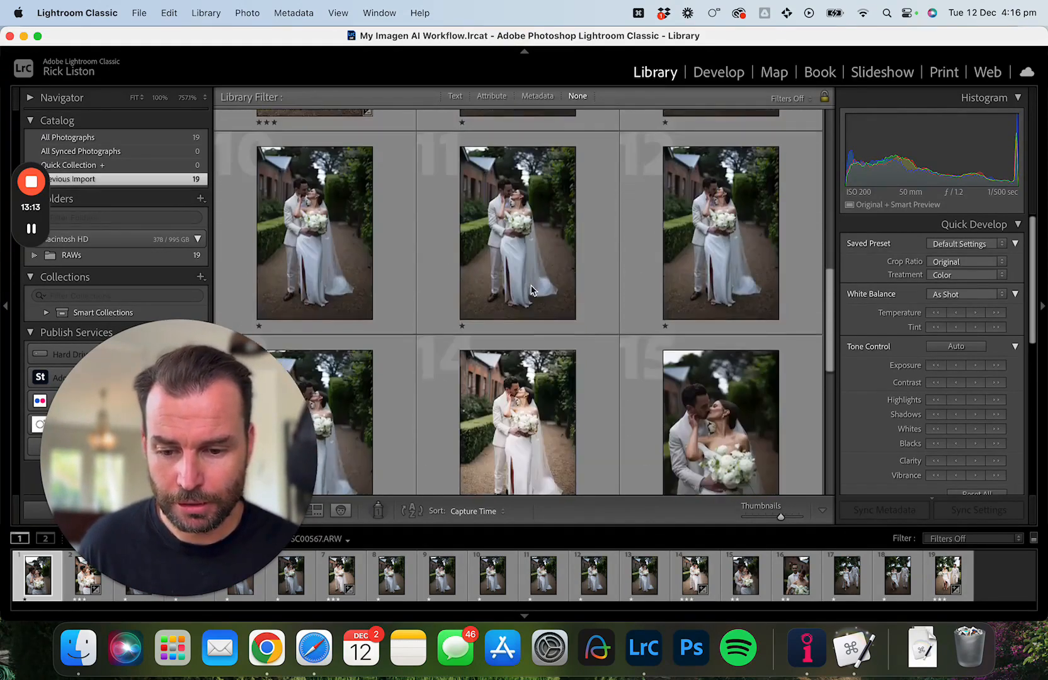
{"action": "scroll", "coordinate": [531, 285], "scroll_direction": "down", "scroll_amount": 5}
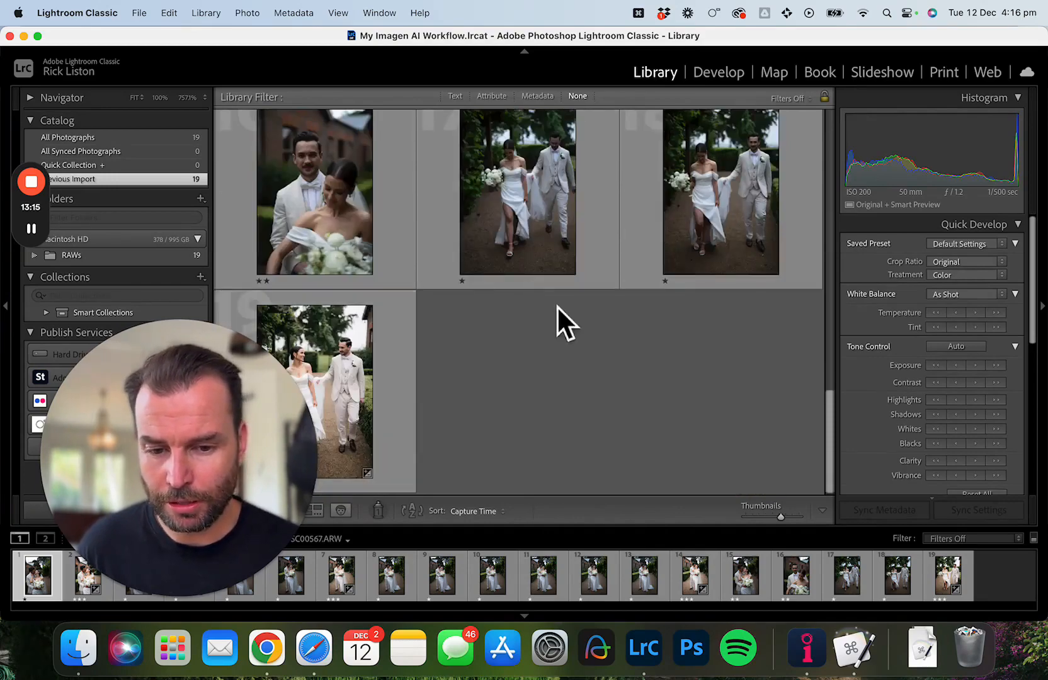
{"action": "scroll", "coordinate": [558, 307], "scroll_direction": "up", "scroll_amount": 15}
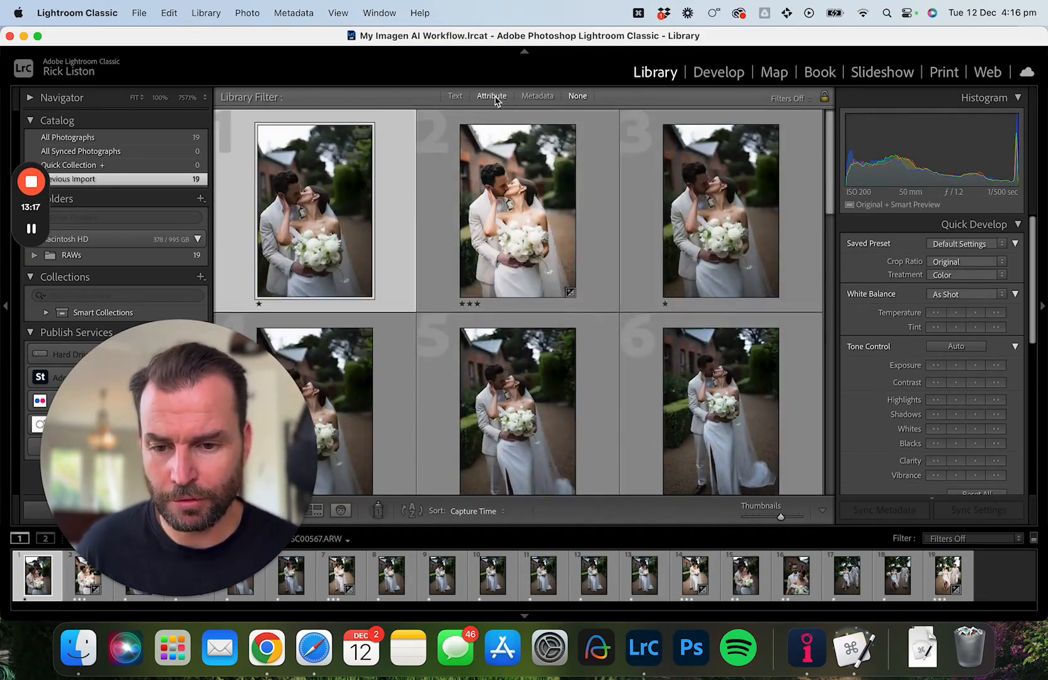
{"action": "left_click", "coordinate": [495, 99]}
{"action": "left_click", "coordinate": [596, 116]}
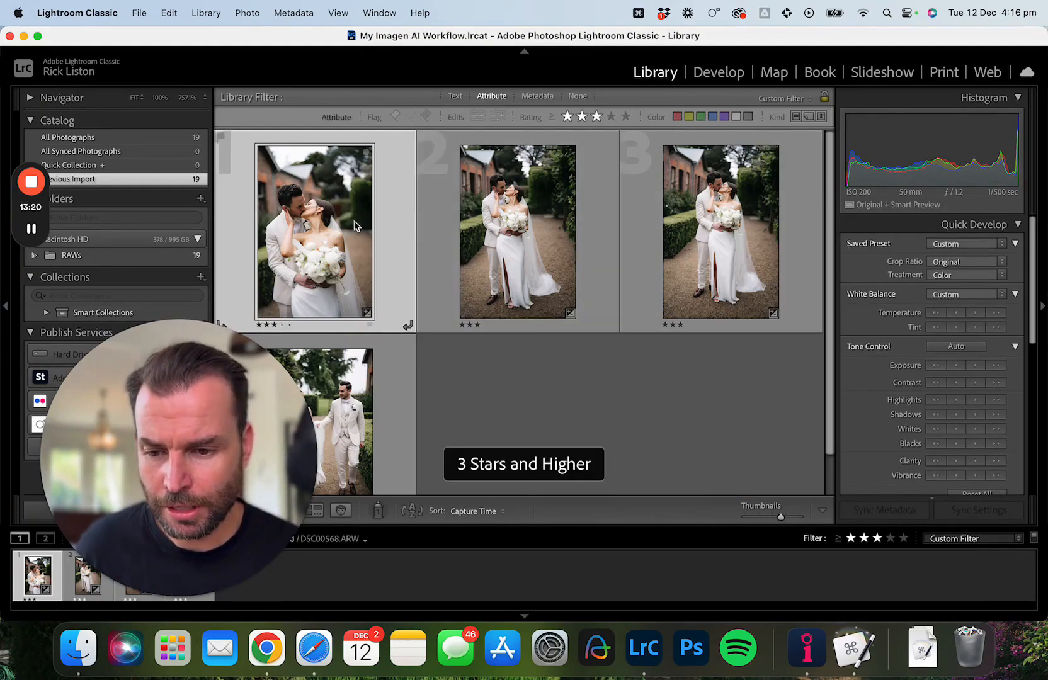
Step: Review each filtered photo's edit at full view from the first to the last, and return to the grid
{"action": "double_click", "coordinate": [354, 226]}
{"action": "key", "text": "Right"}
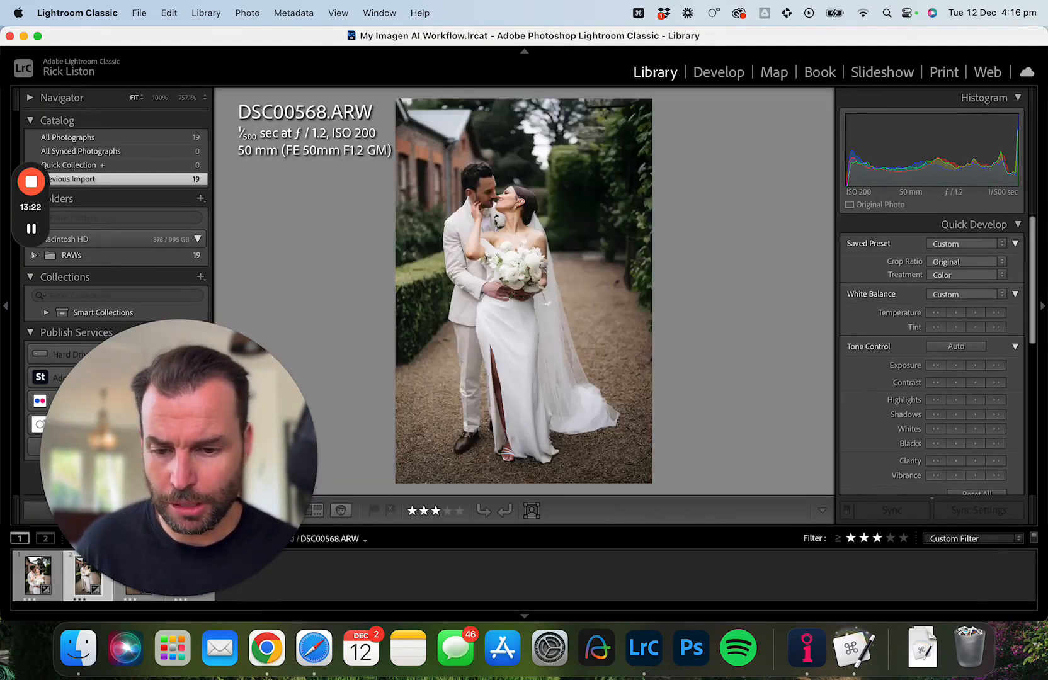
{"action": "key", "text": "Right"}
{"action": "key", "text": "Right"}
{"action": "key", "text": "Right"}
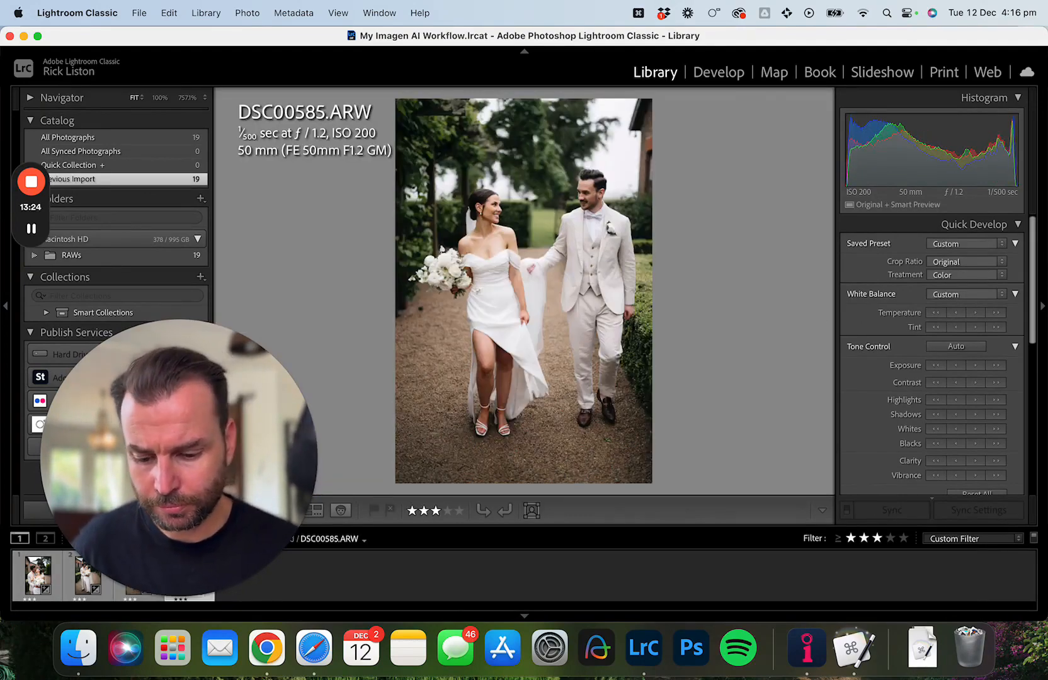
{"action": "key", "text": "g"}
{"action": "scroll", "coordinate": [585, 372], "scroll_direction": "up", "scroll_amount": 1}
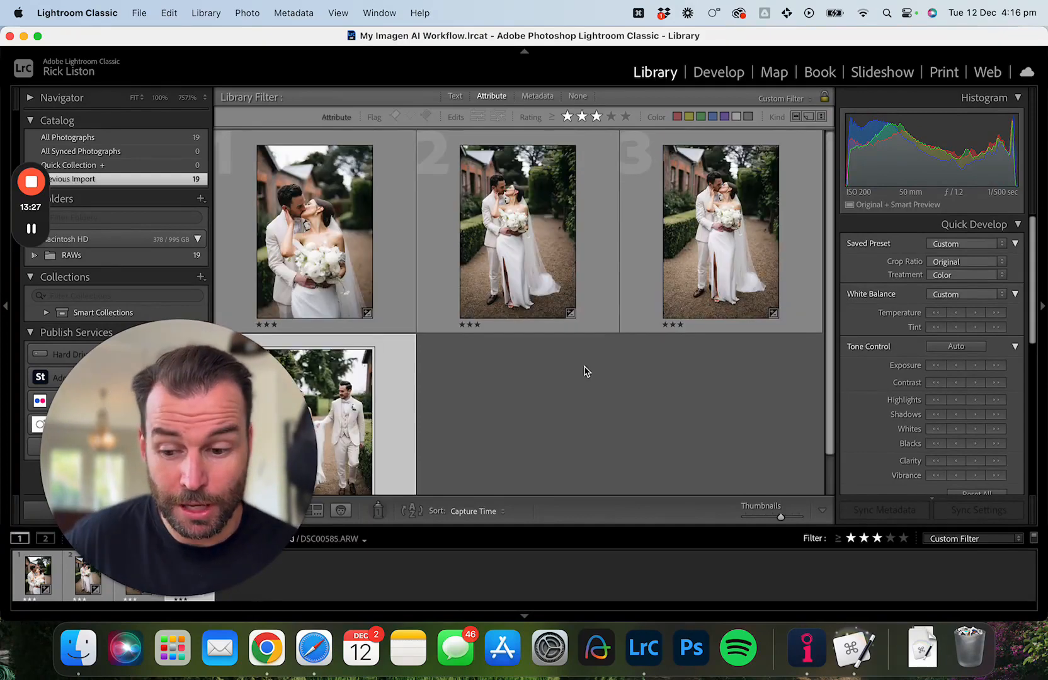